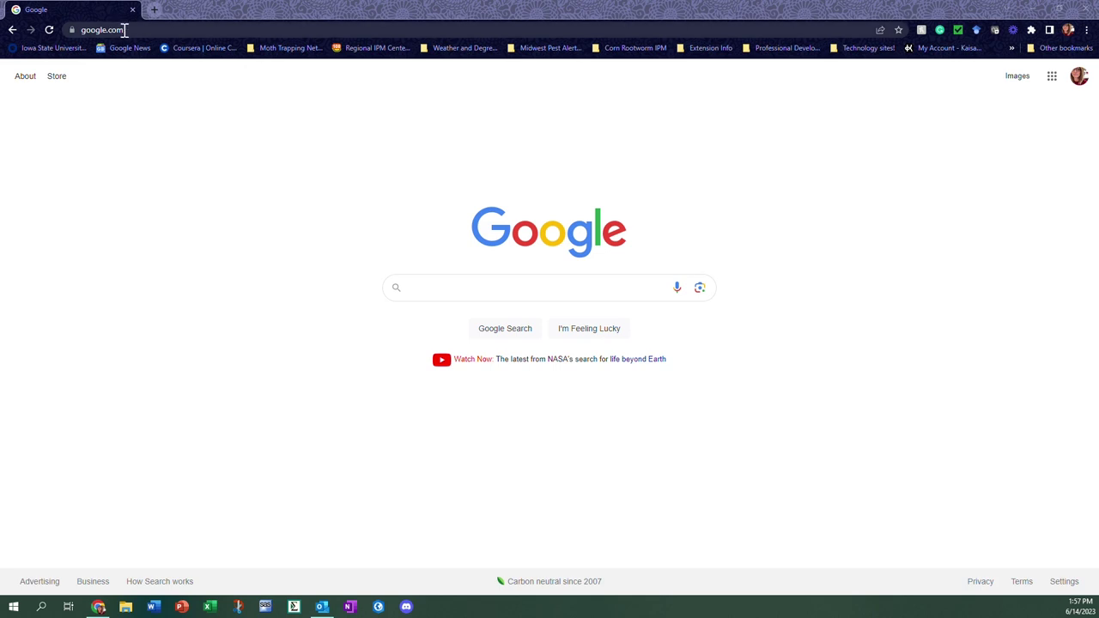
Go to the rootwormipm.org website
left_click(127, 30)
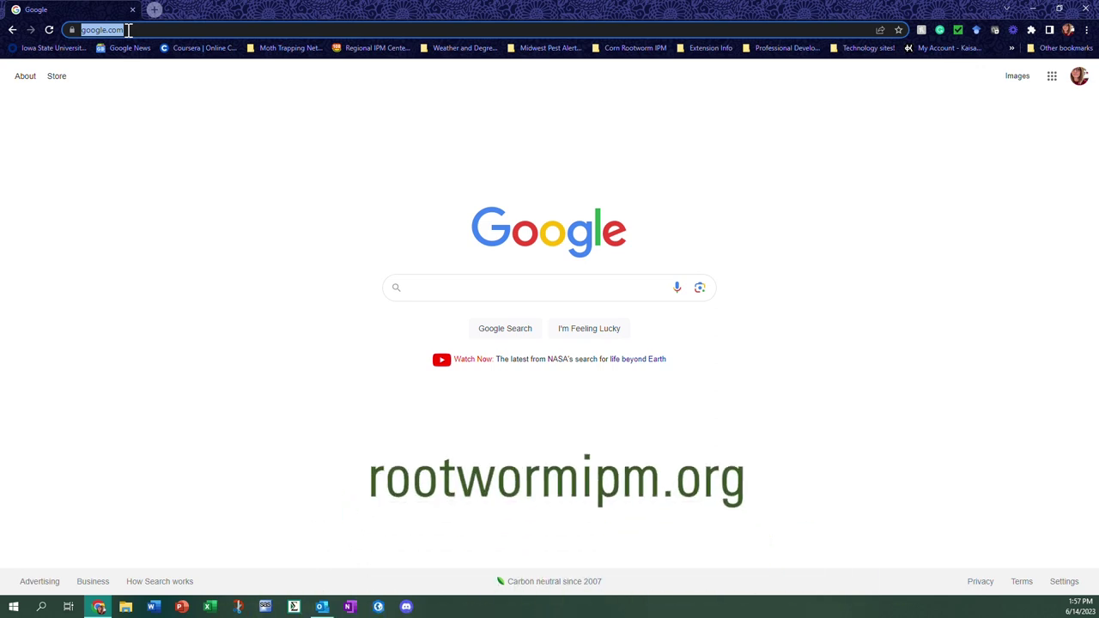
type("rootwormipm.org")
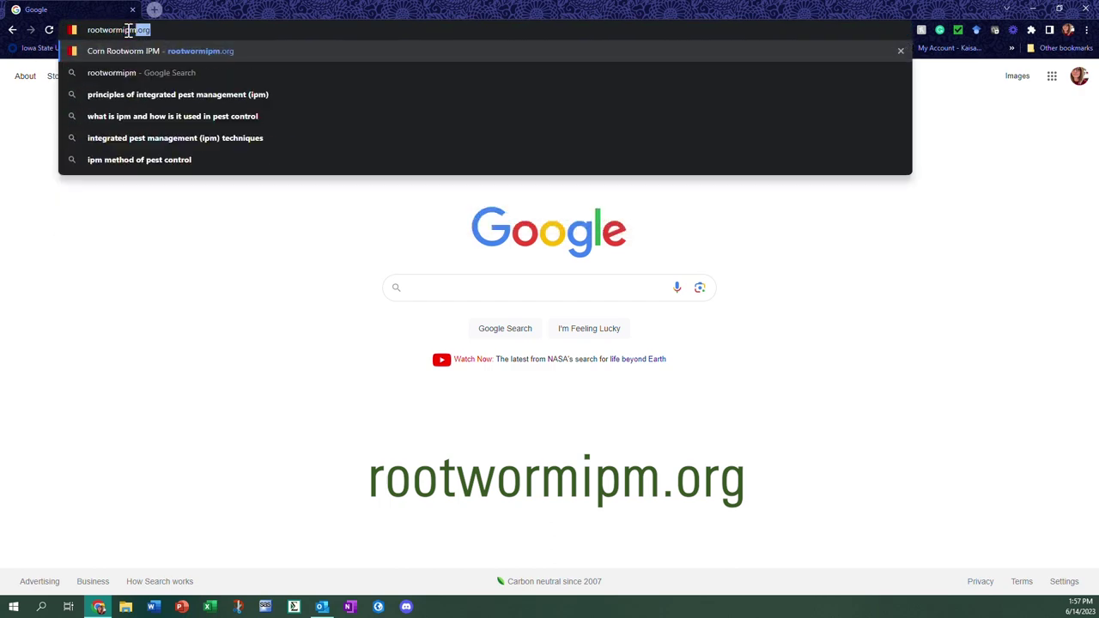
key("Return")
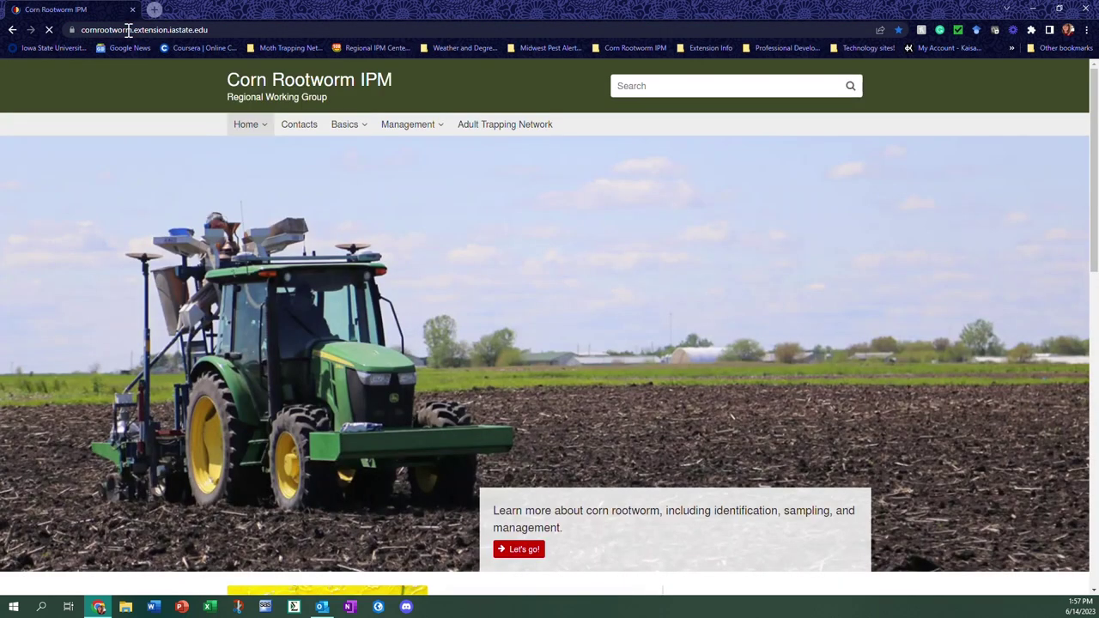
Open the Adult Trapping Network page and its Corn Rootworm monitoring data entry and maps link
mouse_move(438, 133)
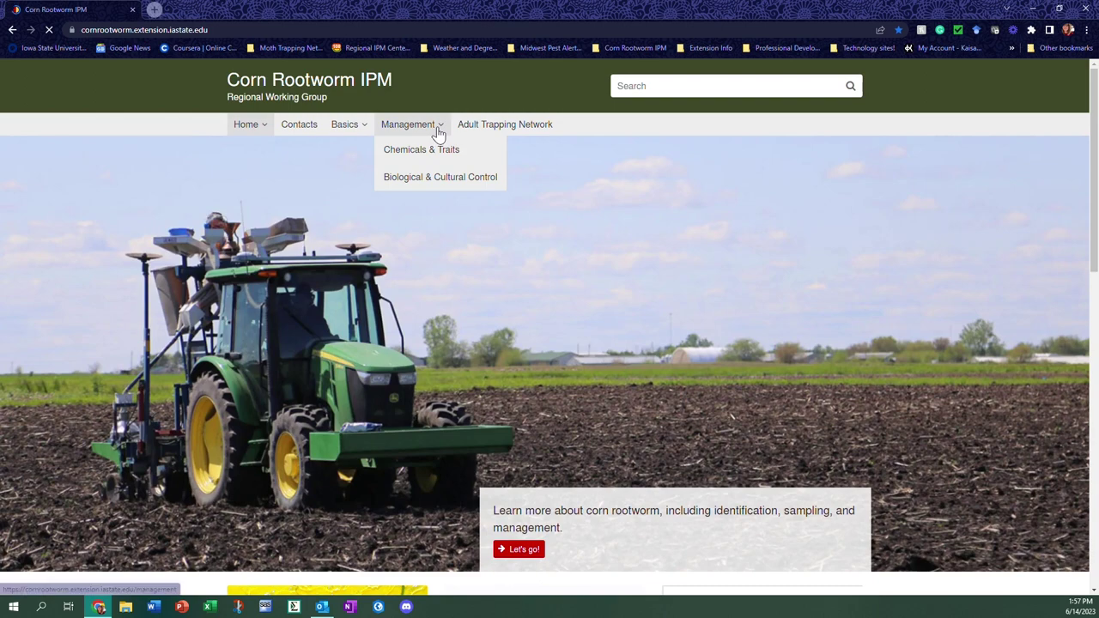
left_click(512, 129)
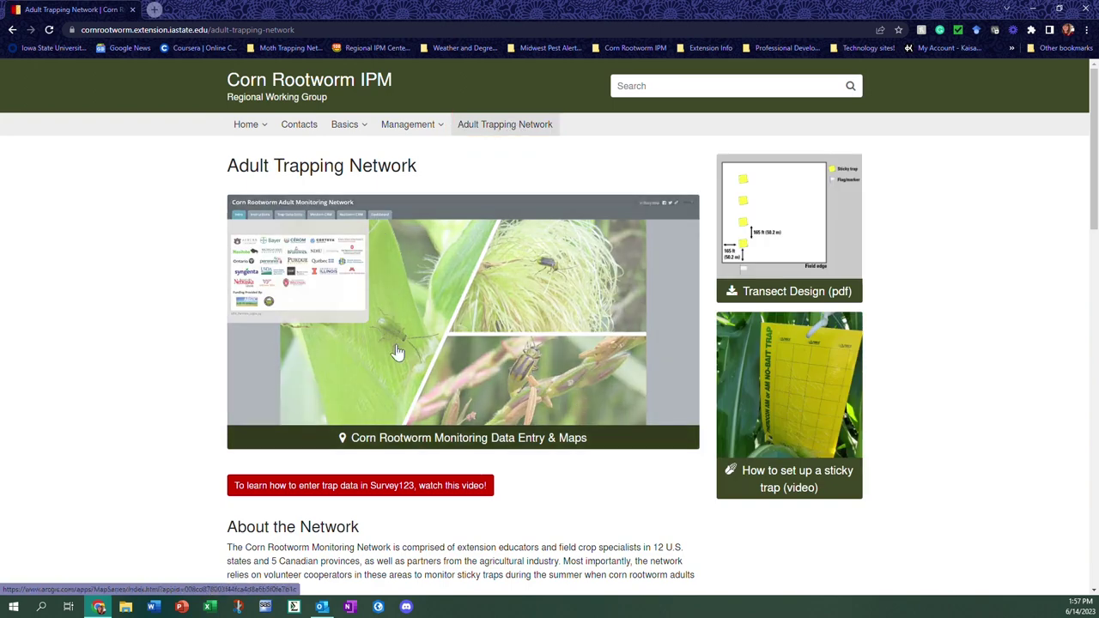
left_click(435, 332)
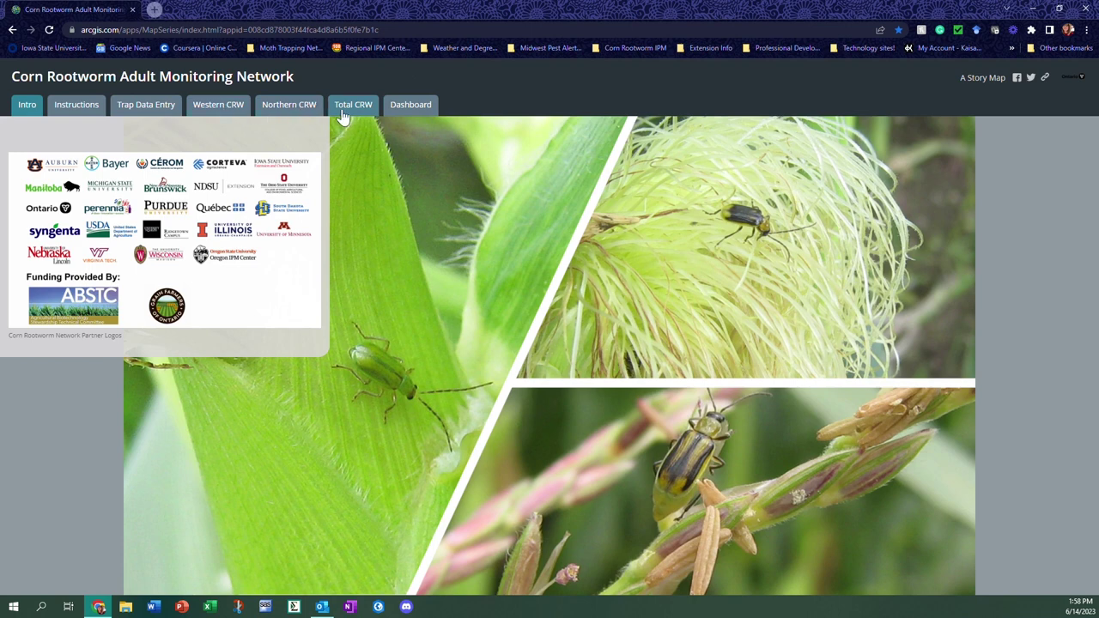
Open the Trap Data Entry section of the Corn Rootworm Adult Monitoring Network story map
left_click(79, 119)
left_click(144, 97)
left_click(151, 112)
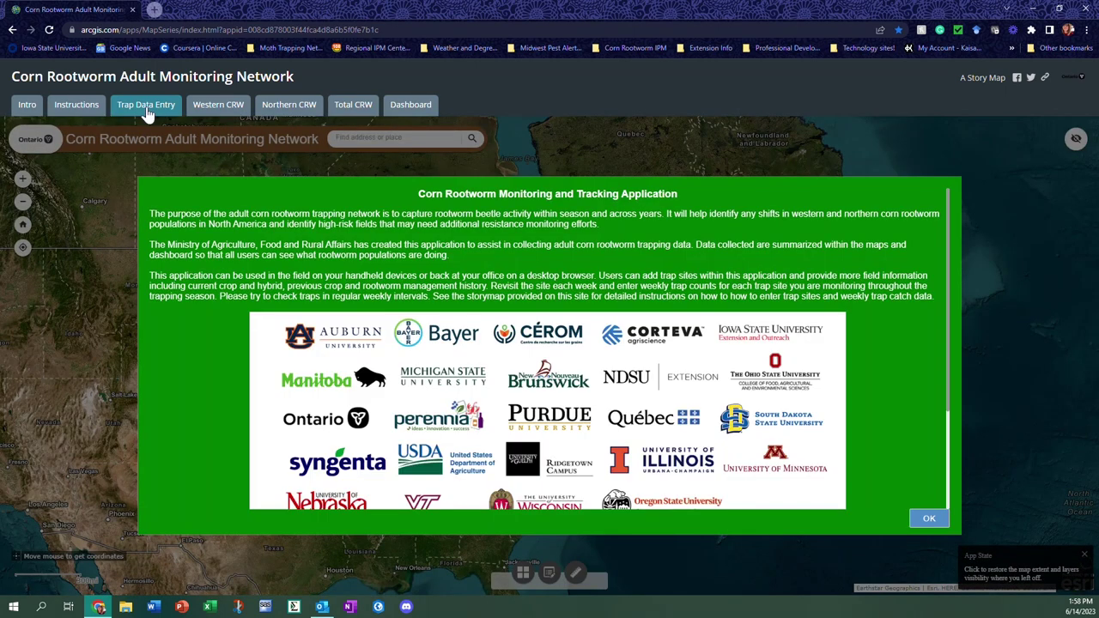
Dismiss the Monitoring and Tracking Application splash notice with OK to reveal the trap map
left_click(933, 519)
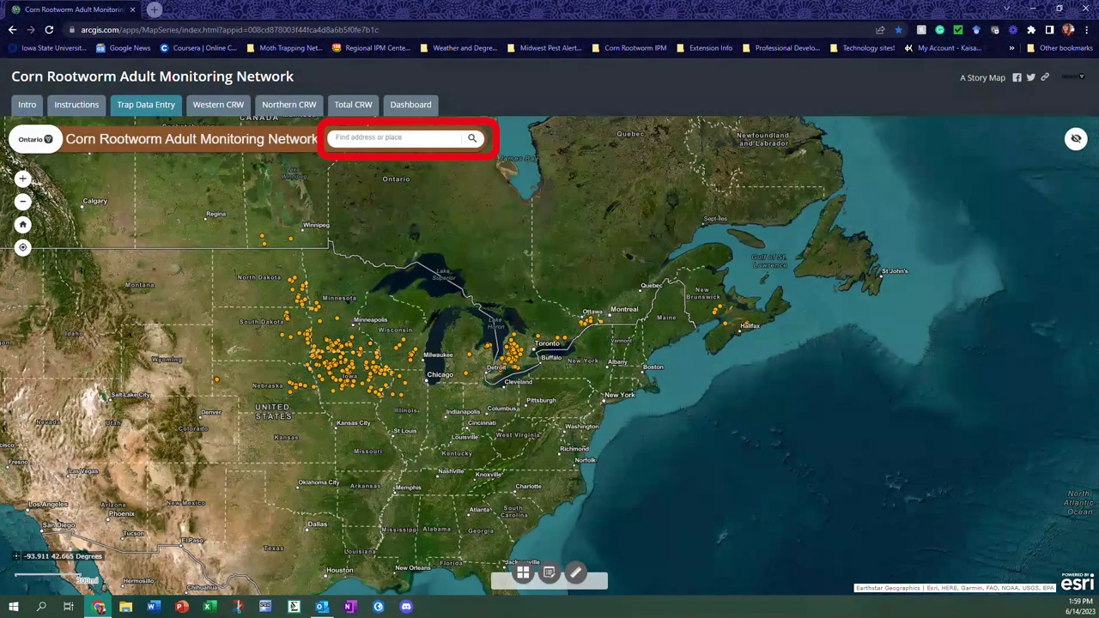
Zoom and pan the map from Iowa north of Des Moines into the Ames area
scroll(352, 361, "up", 2)
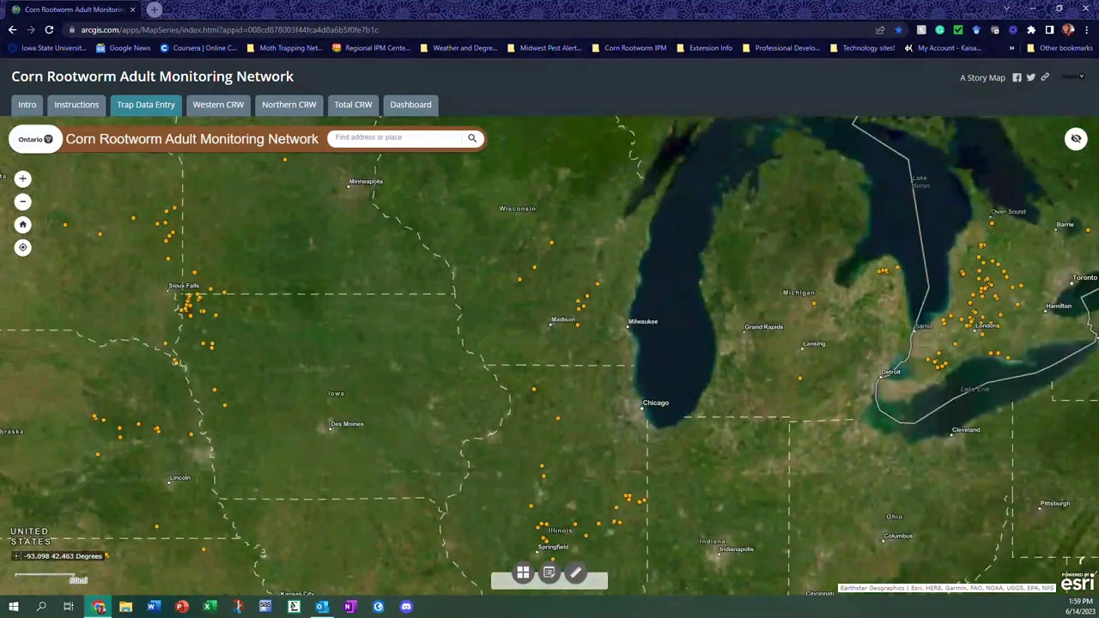
scroll(417, 435, "up", 1)
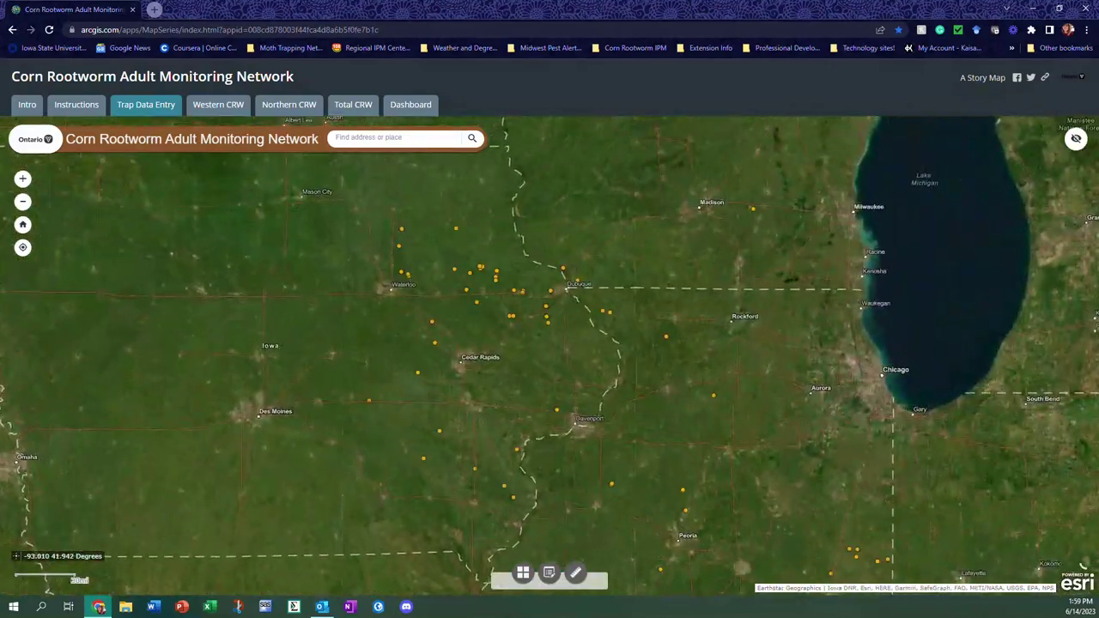
scroll(385, 372, "up", 2)
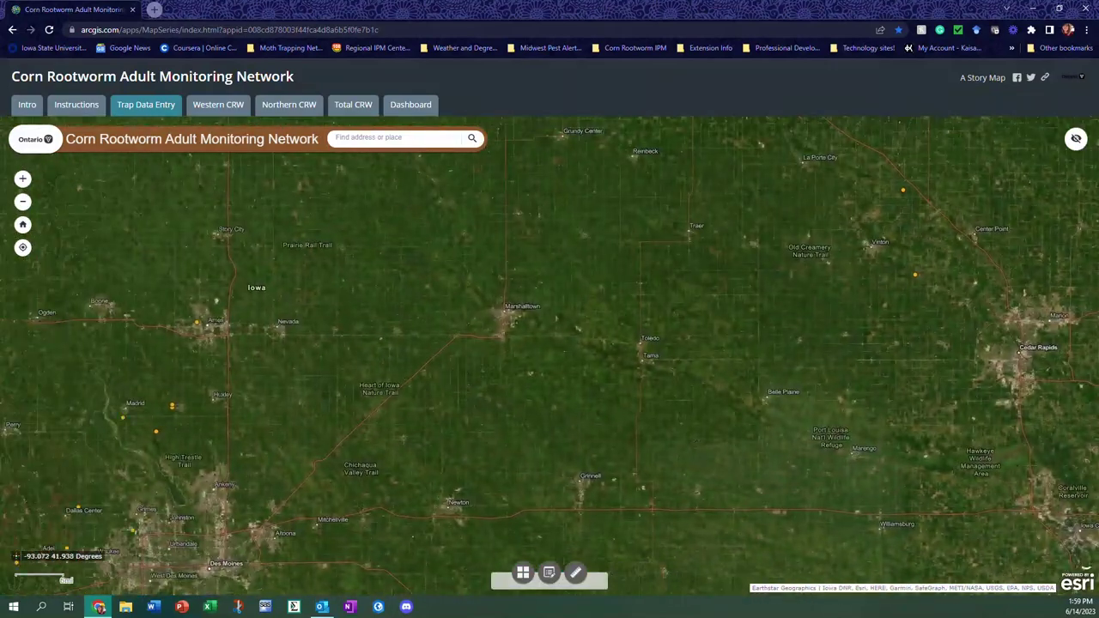
scroll(370, 336, "up", 2)
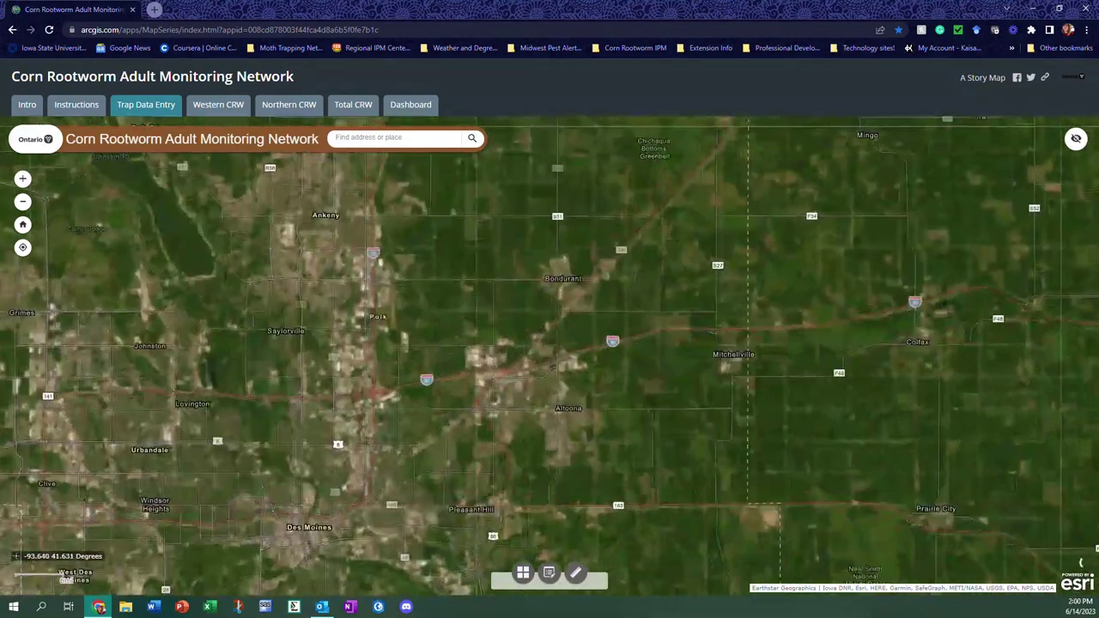
left_click_drag(258, 481, 336, 582)
left_click_drag(402, 286, 408, 576)
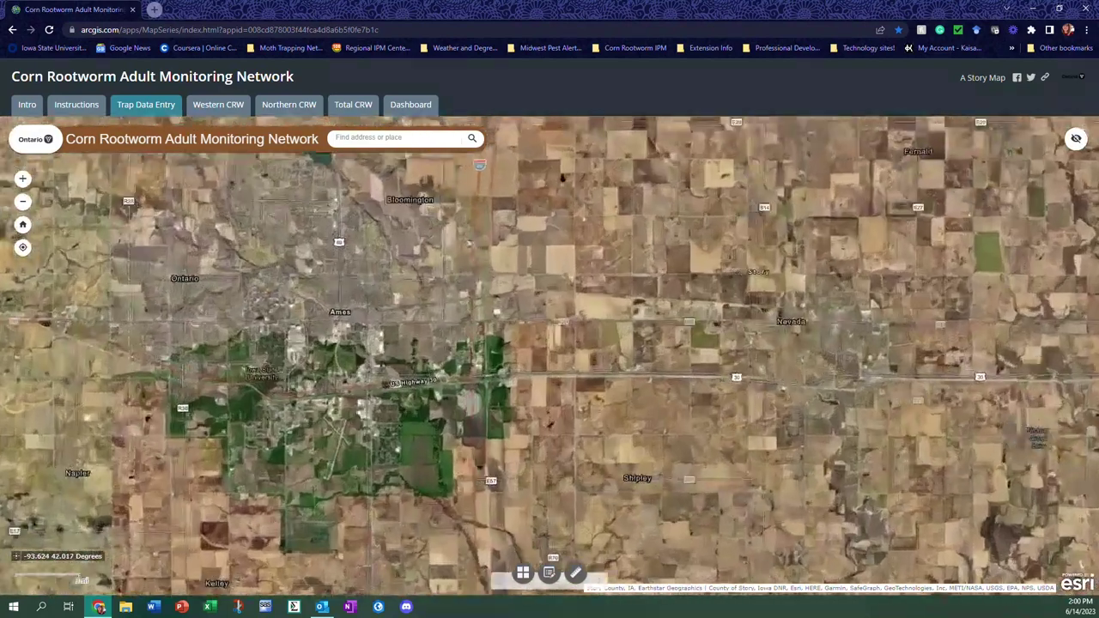
scroll(336, 345, "up", 1)
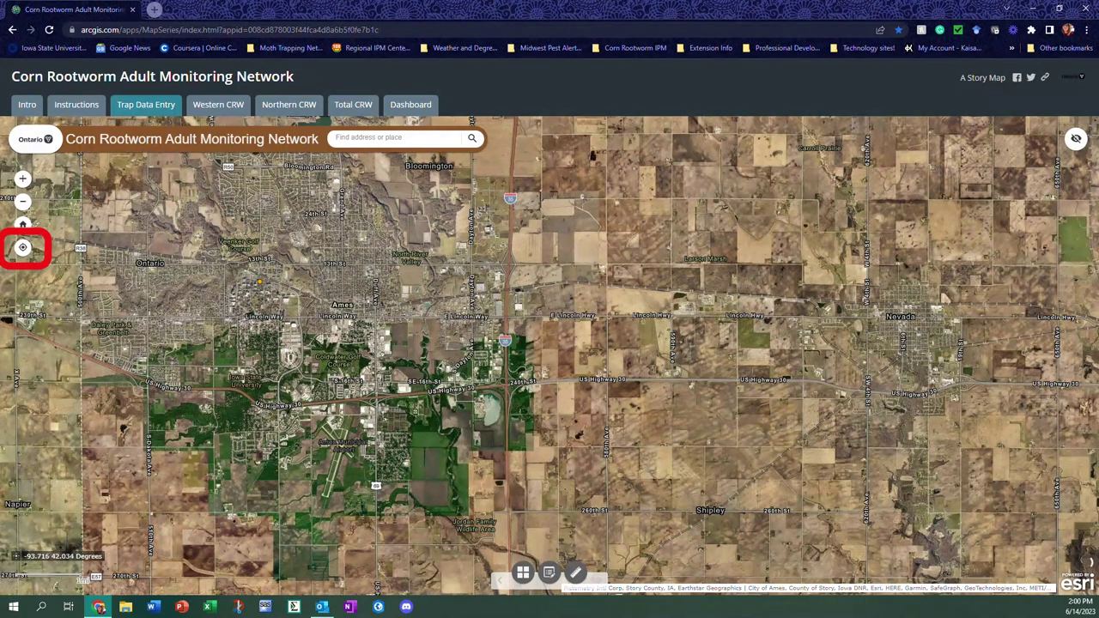
Centre the map on the current location by N Hyland Ave and zoom in closely
left_click(23, 249)
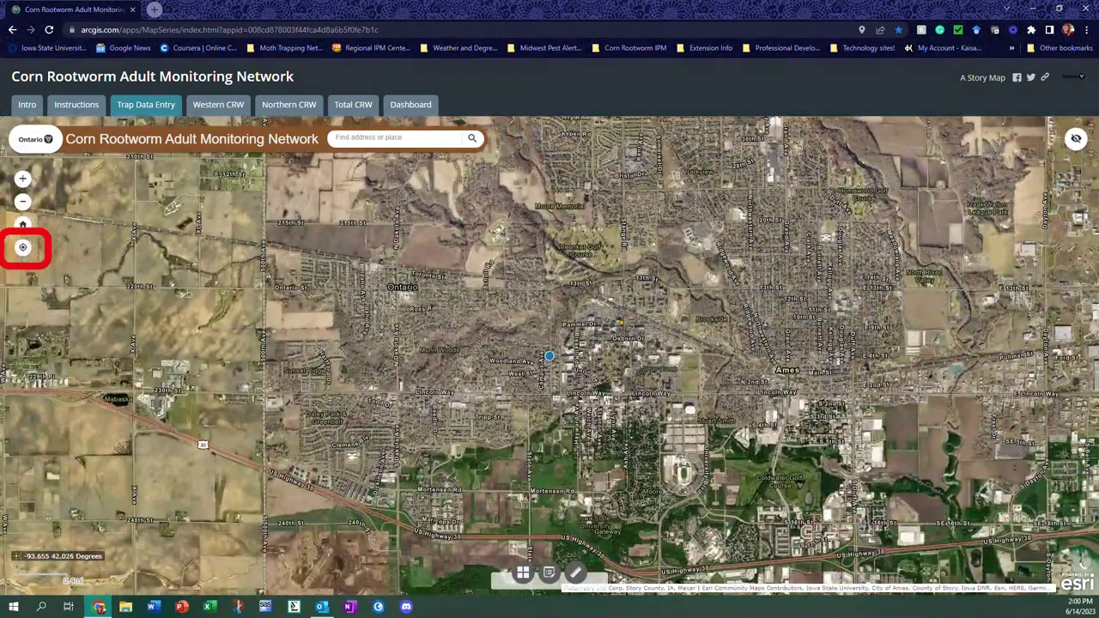
scroll(550, 354, "up", 2)
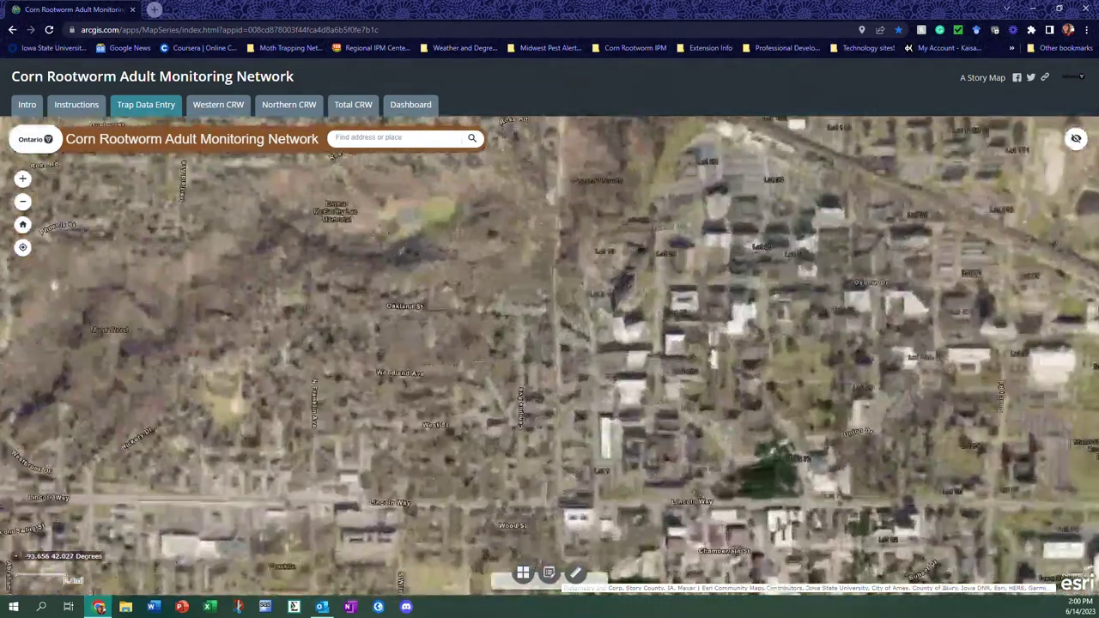
scroll(550, 352, "up", 1)
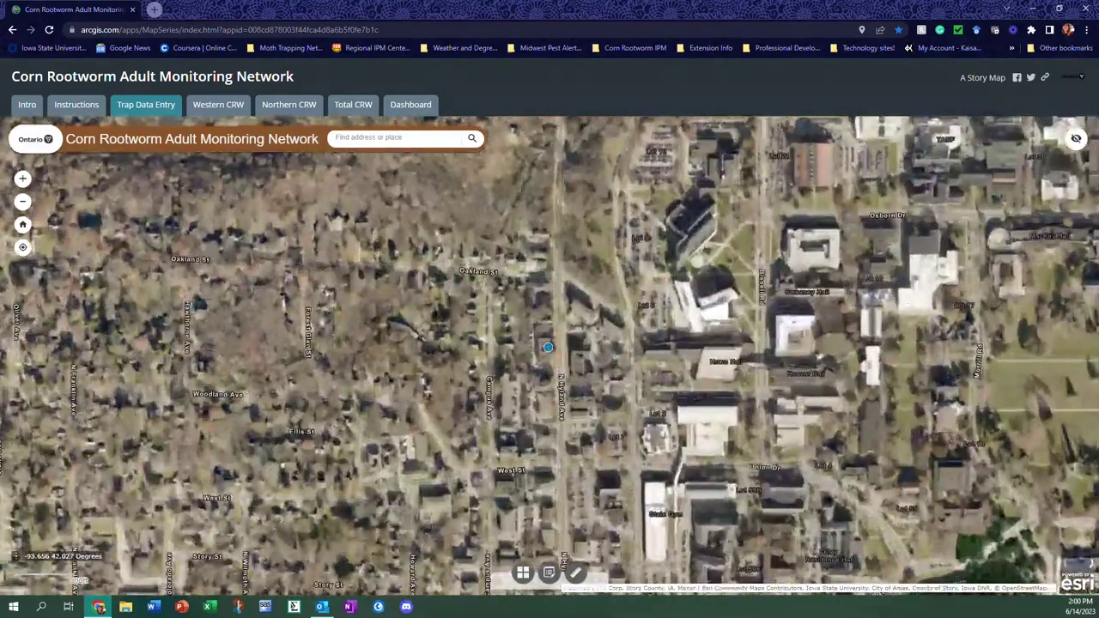
scroll(550, 352, "up", 1)
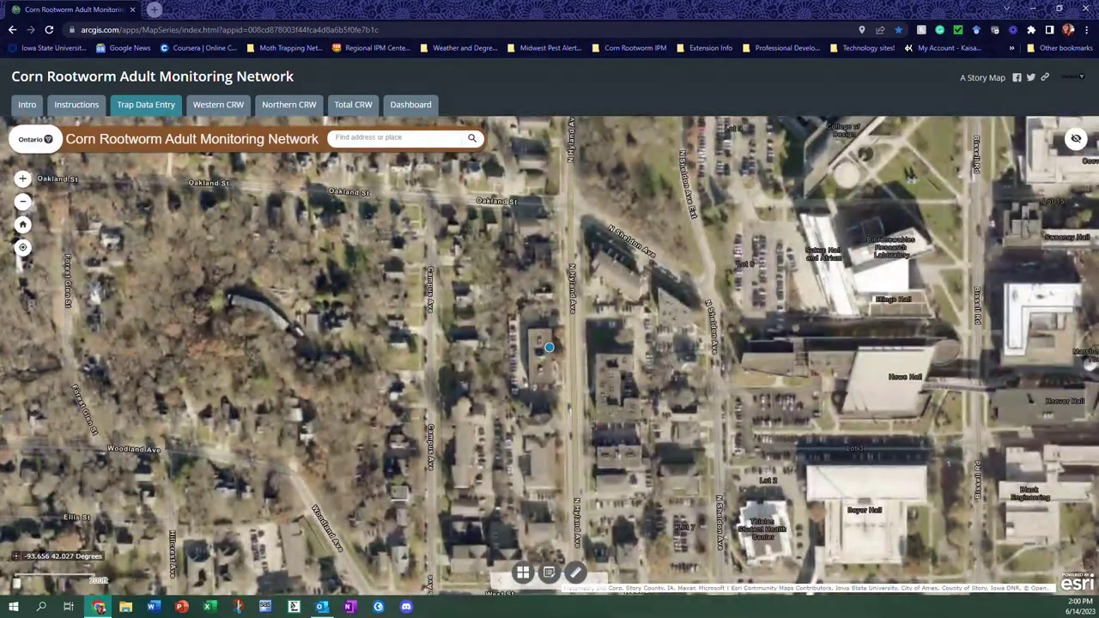
scroll(550, 361, "up", 1)
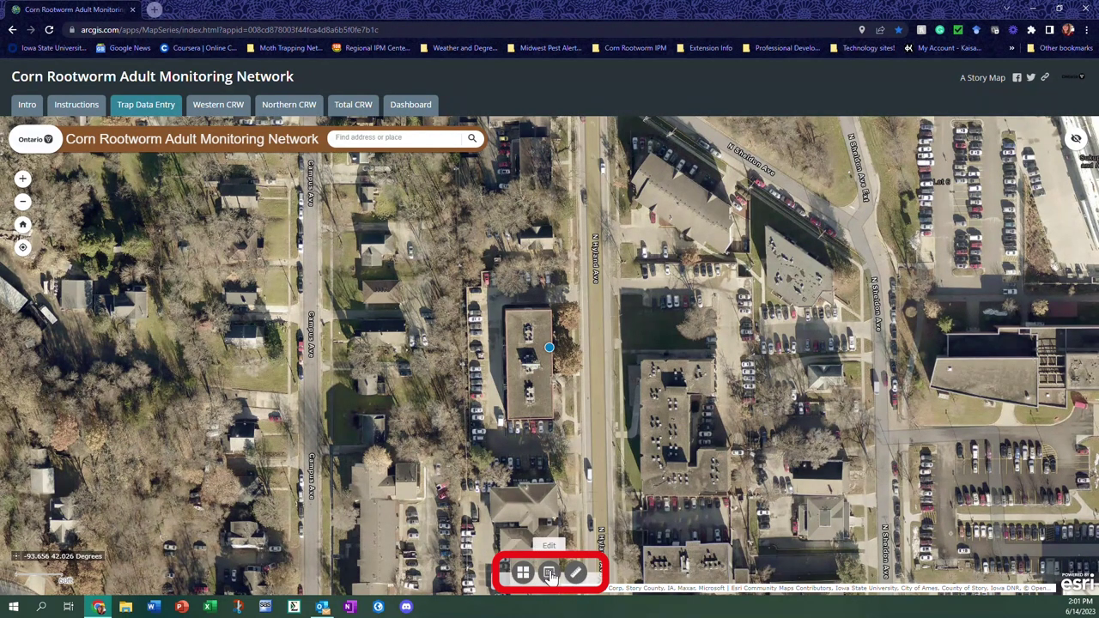
Add a Corn Rootworm Trap Locations point by the N Hyland Ave building, with a test site name and 4 traps
left_click(549, 574)
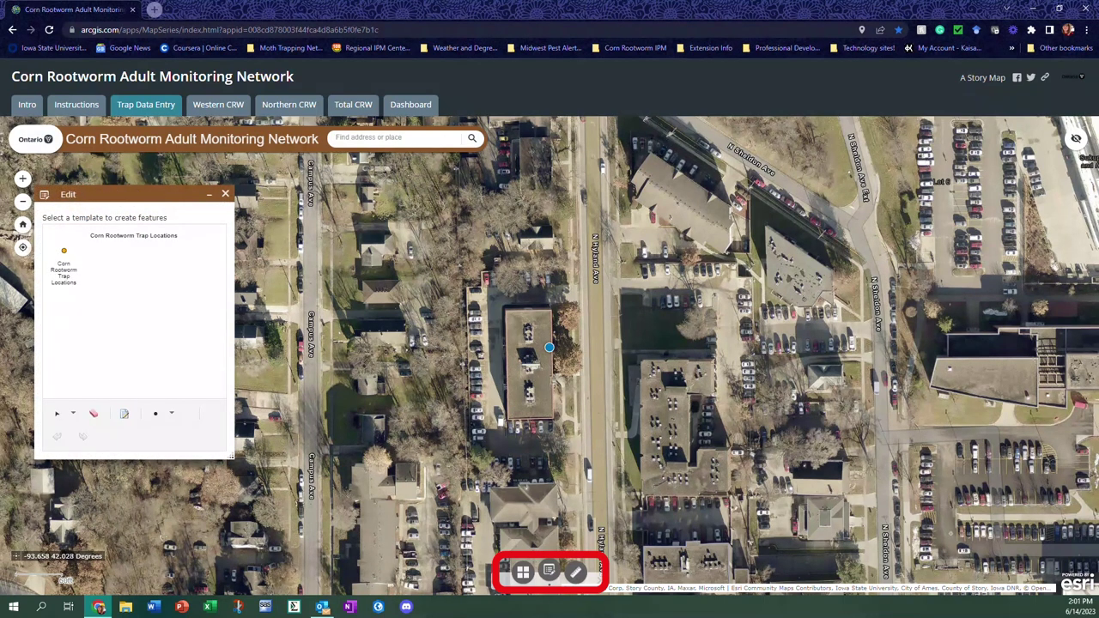
left_click(63, 265)
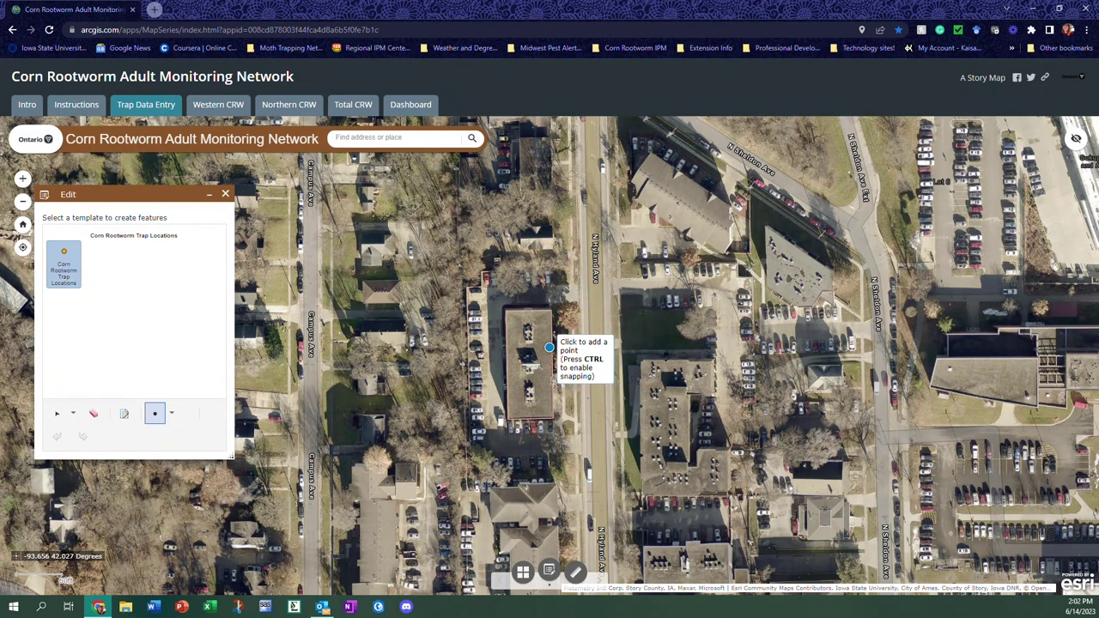
left_click(549, 348)
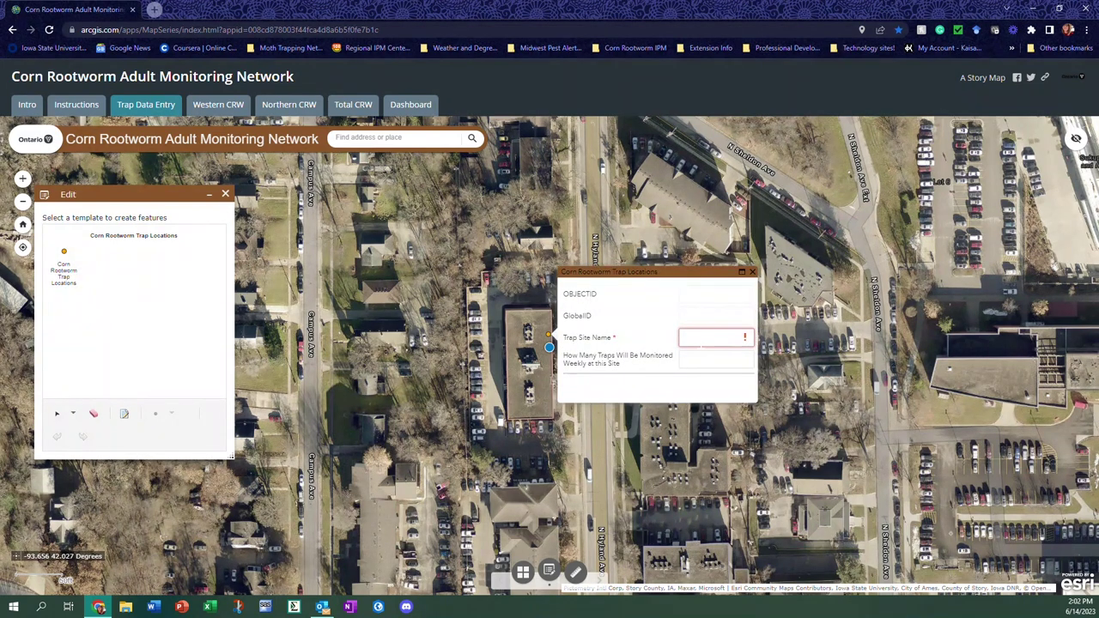
left_click(712, 337)
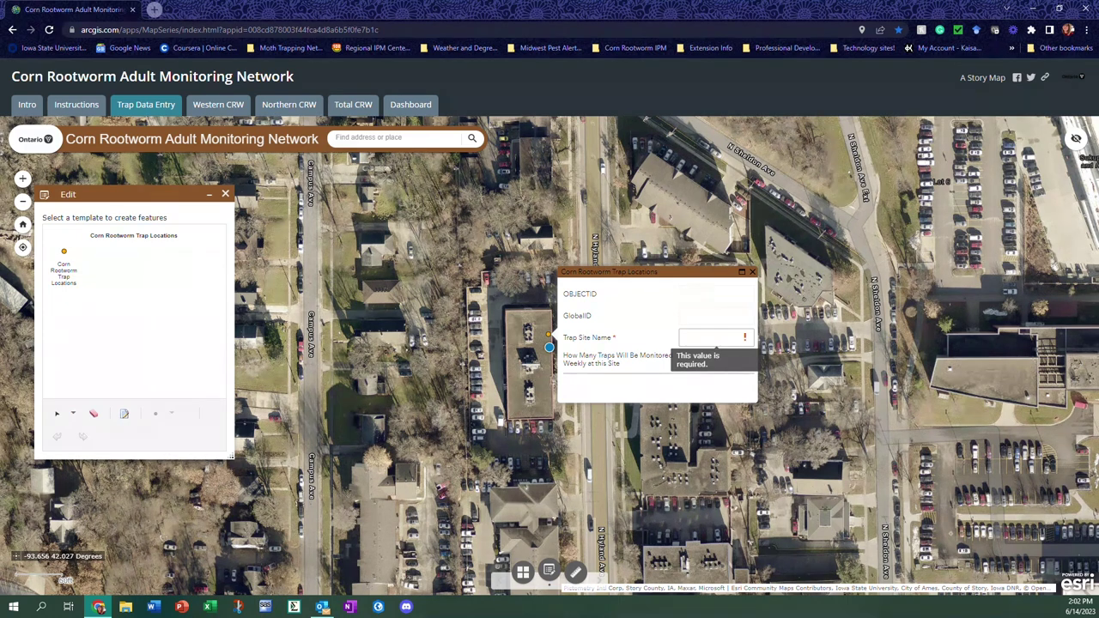
type("Ashle")
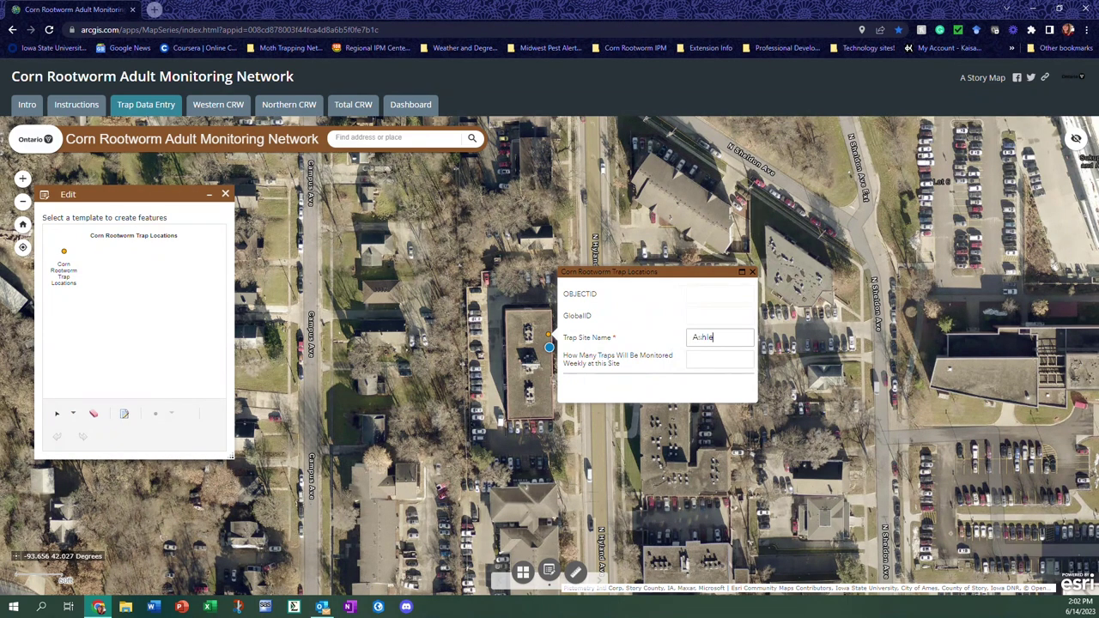
type("y Test Site 2")
key("Tab")
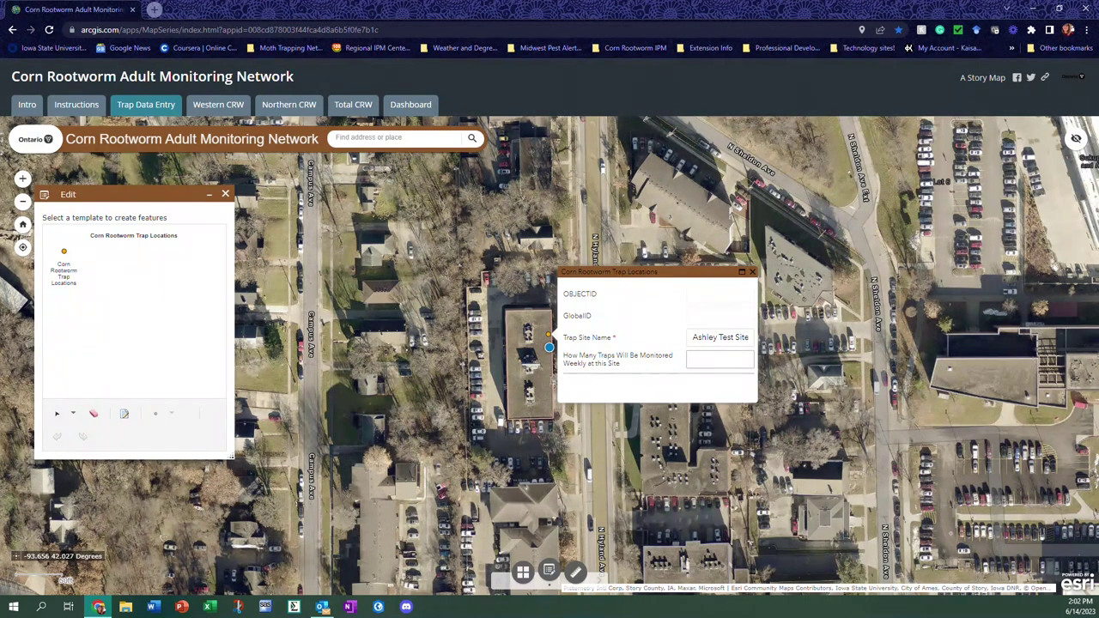
type("4")
Close the attribute details and finish editing, then view the new trap site's popup with its Field Information link
left_click(752, 276)
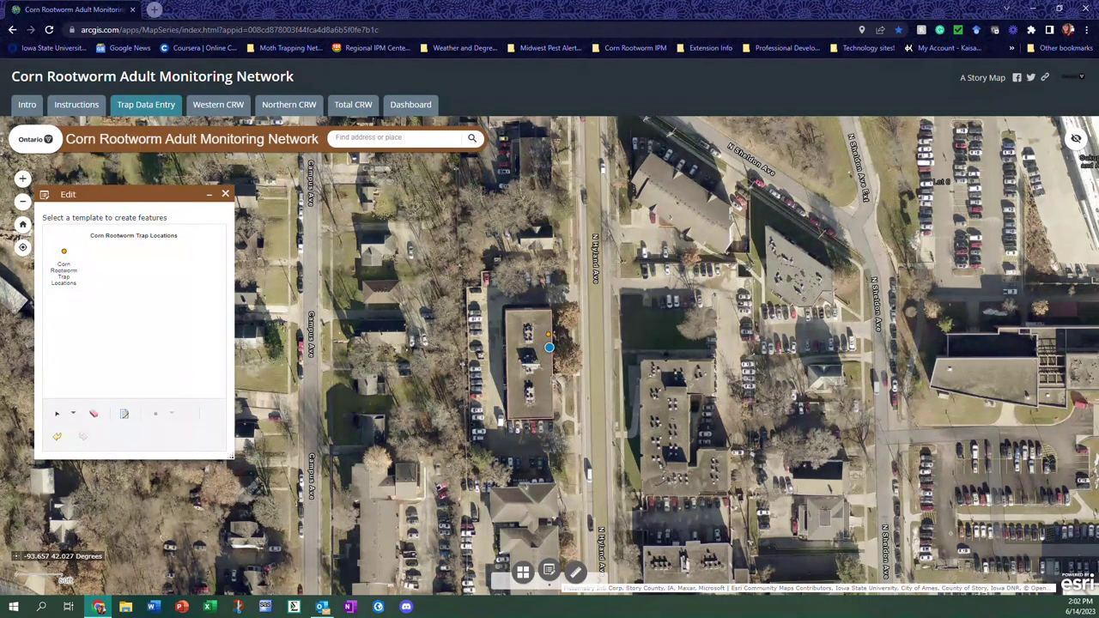
left_click(224, 194)
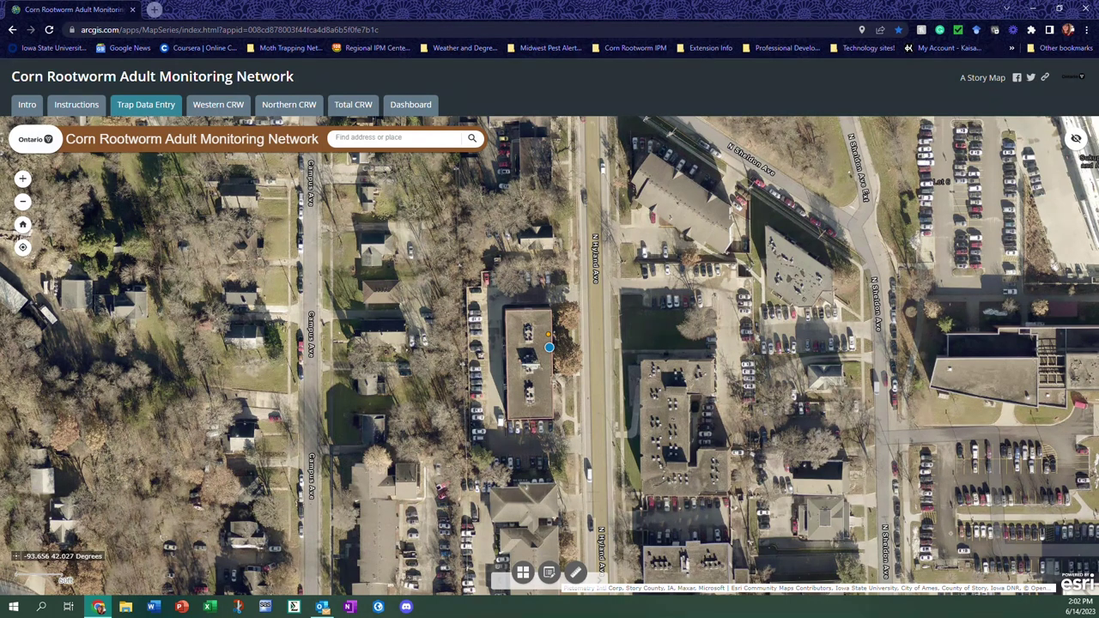
left_click(548, 335)
scroll(639, 350, "down", 2)
scroll(640, 349, "up", 2)
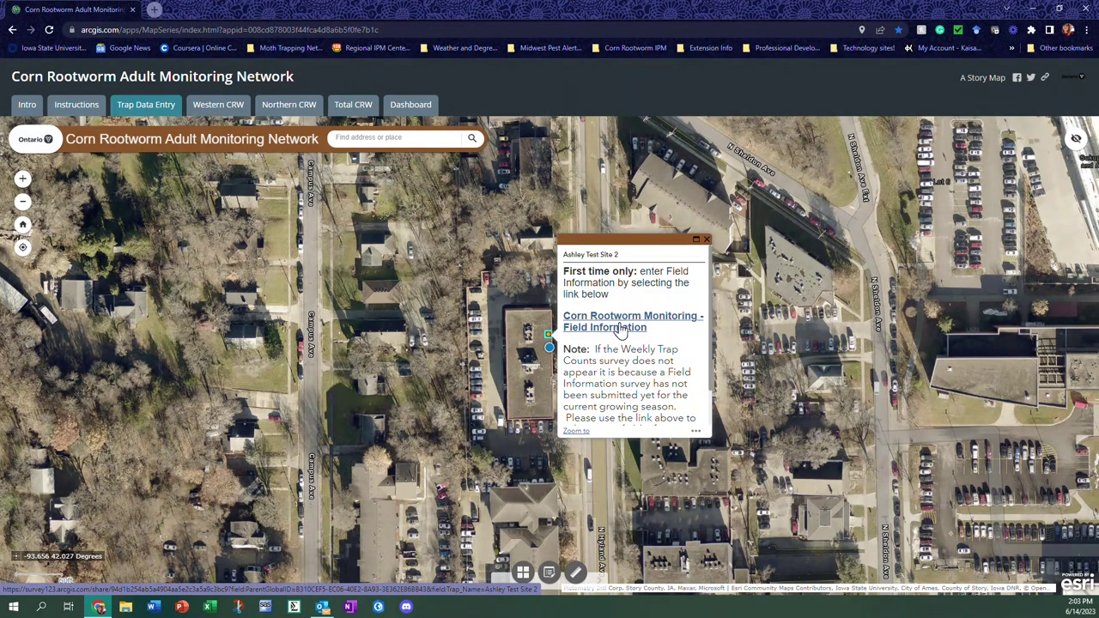
scroll(621, 332, "down", 2)
scroll(621, 331, "up", 2)
scroll(631, 335, "down", 1)
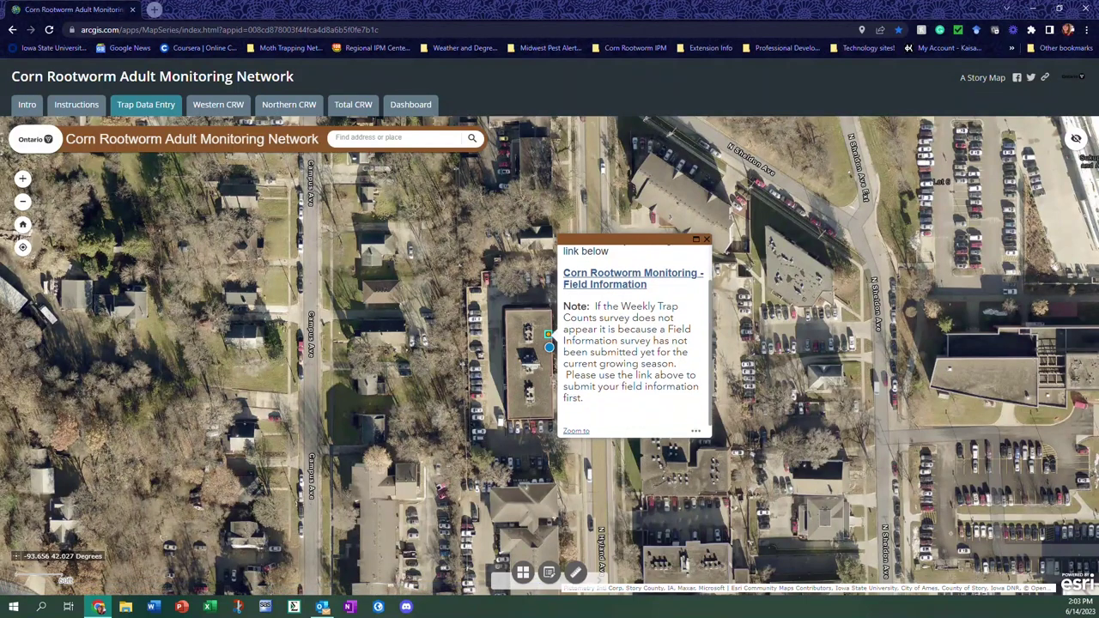
scroll(615, 325, "up", 1)
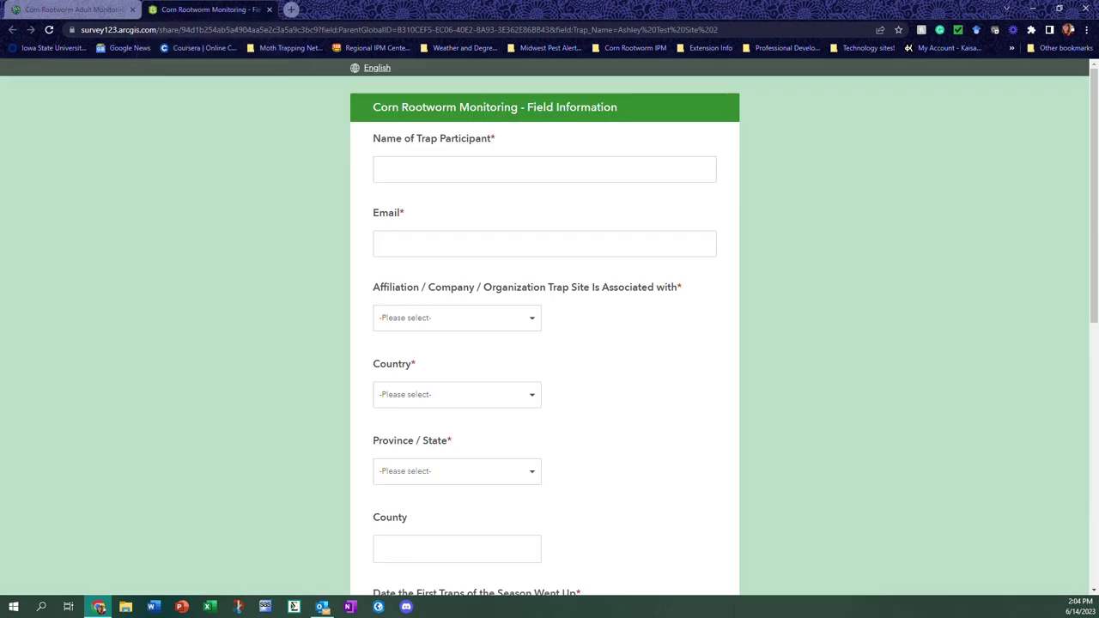
Enter the participant's name and e-mail address
left_click(429, 176)
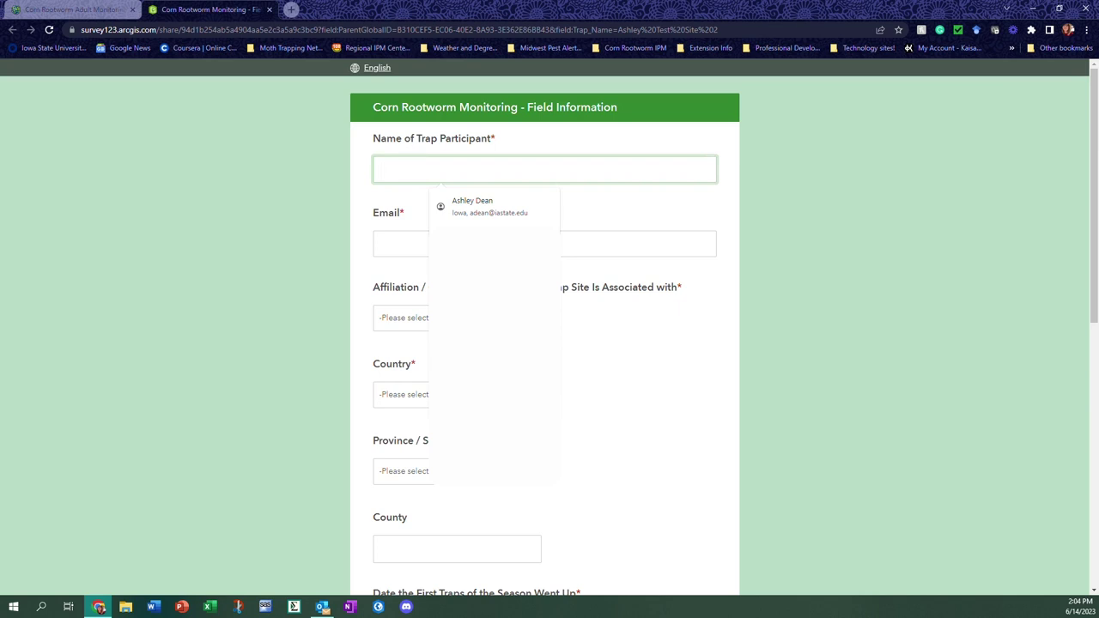
key("Tab")
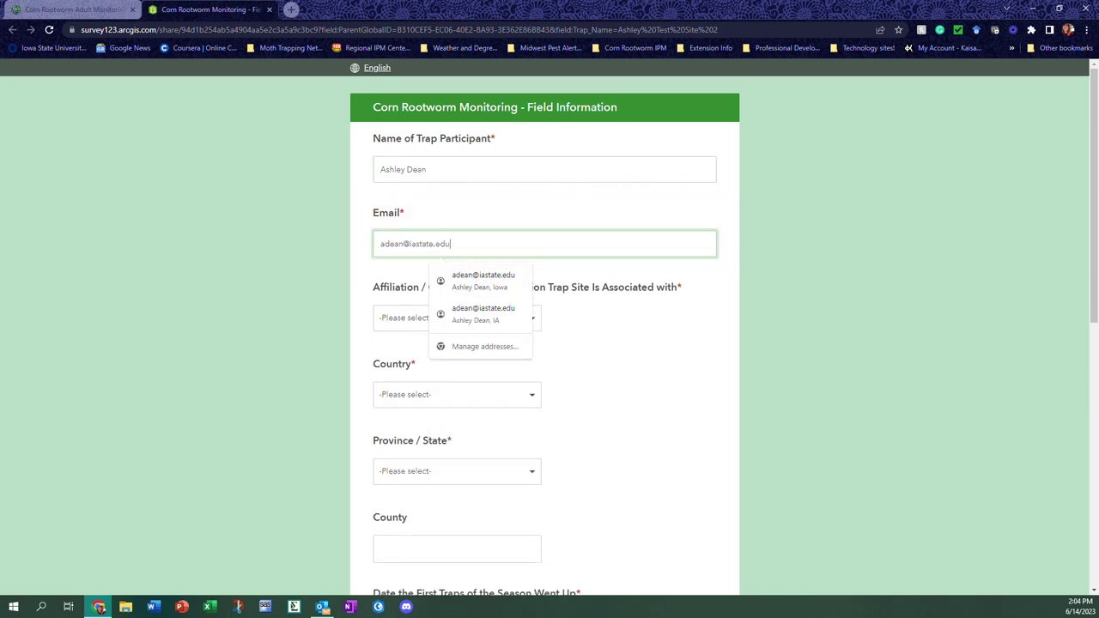
key("Tab")
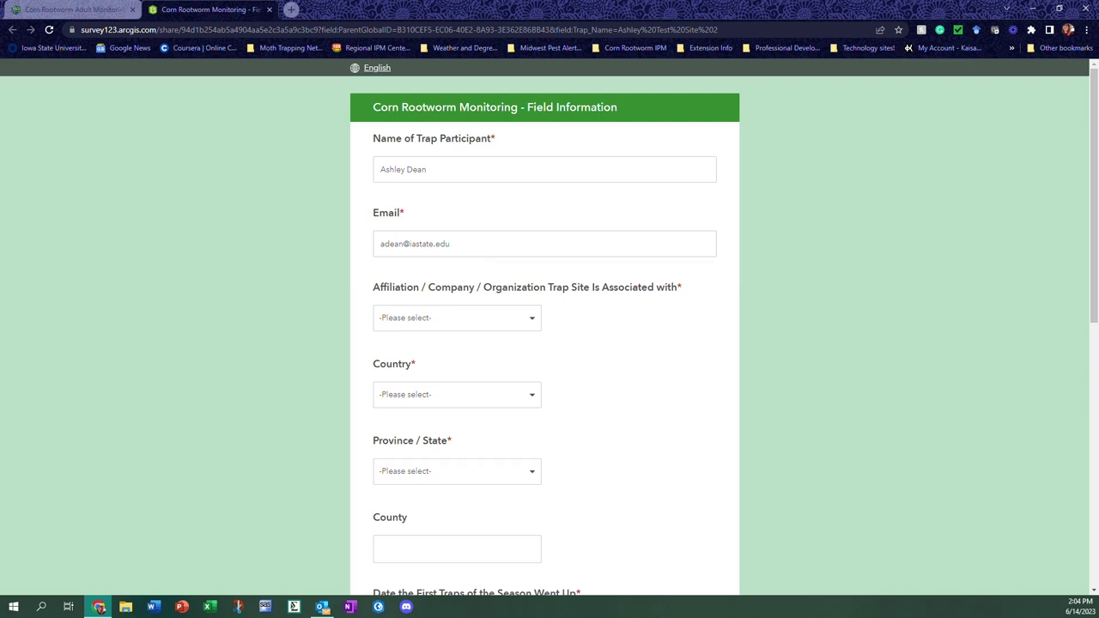
Set affiliation to University (Iowa State University) and country to United States
scroll(523, 214, "down", 1)
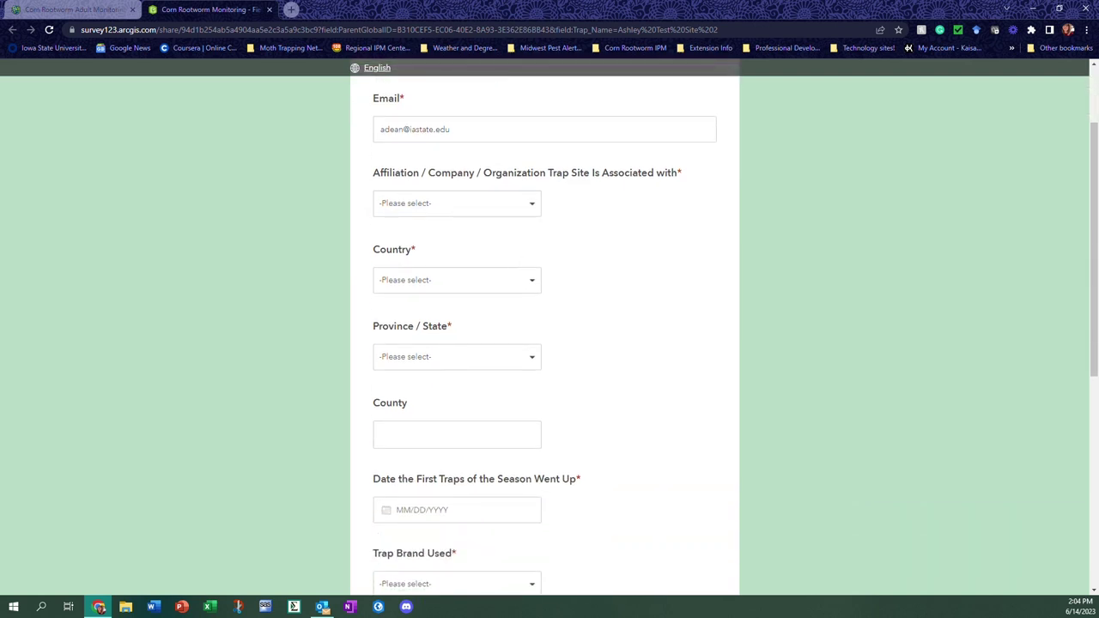
left_click(526, 213)
left_click(473, 320)
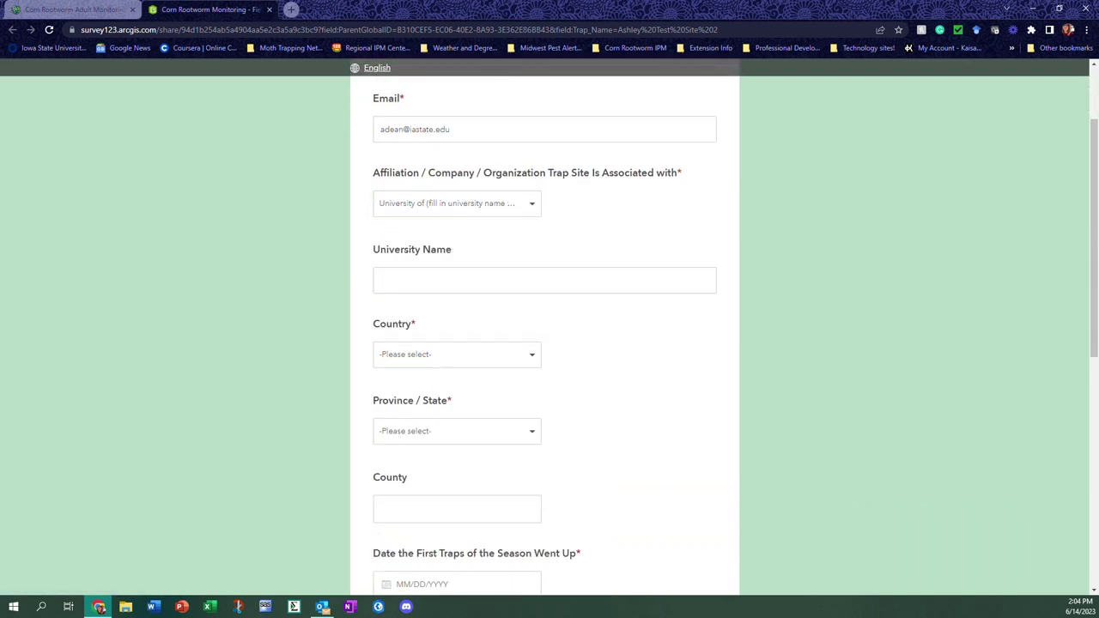
type("Iowa State ")
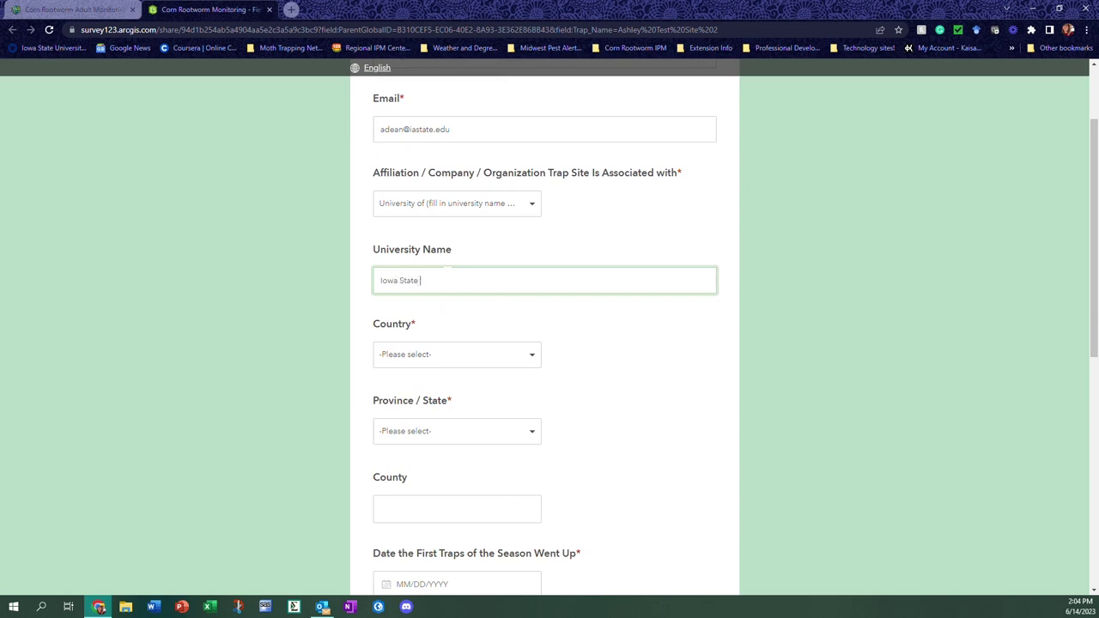
type("University")
scroll(451, 284, "down", 1)
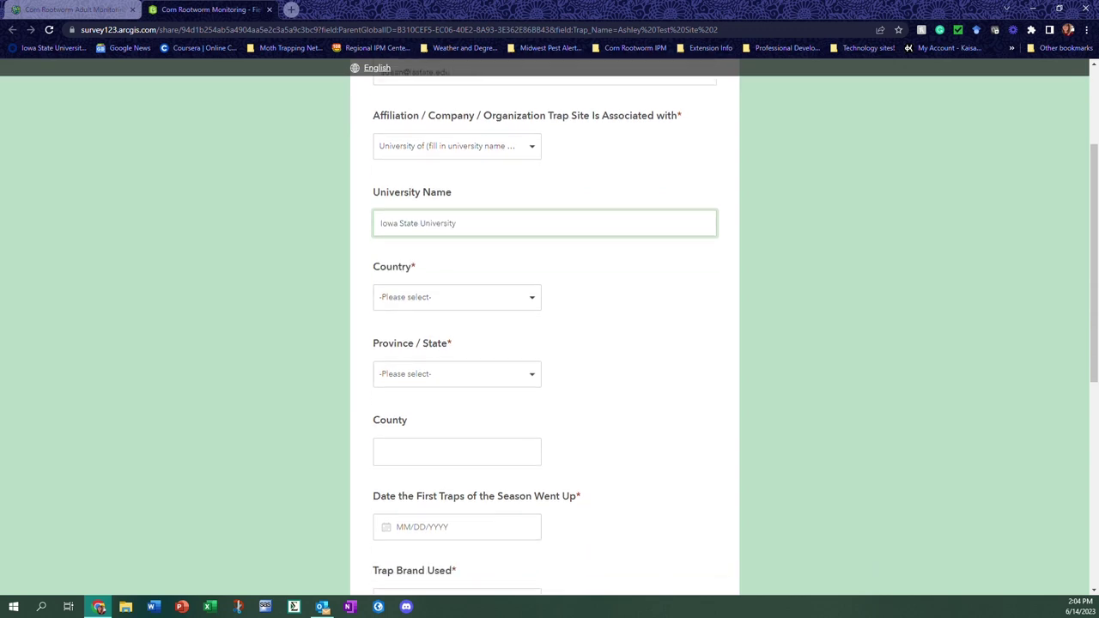
left_click(441, 302)
left_click(437, 353)
Choose Iowa as the state and Story as the county
scroll(432, 334, "down", 1)
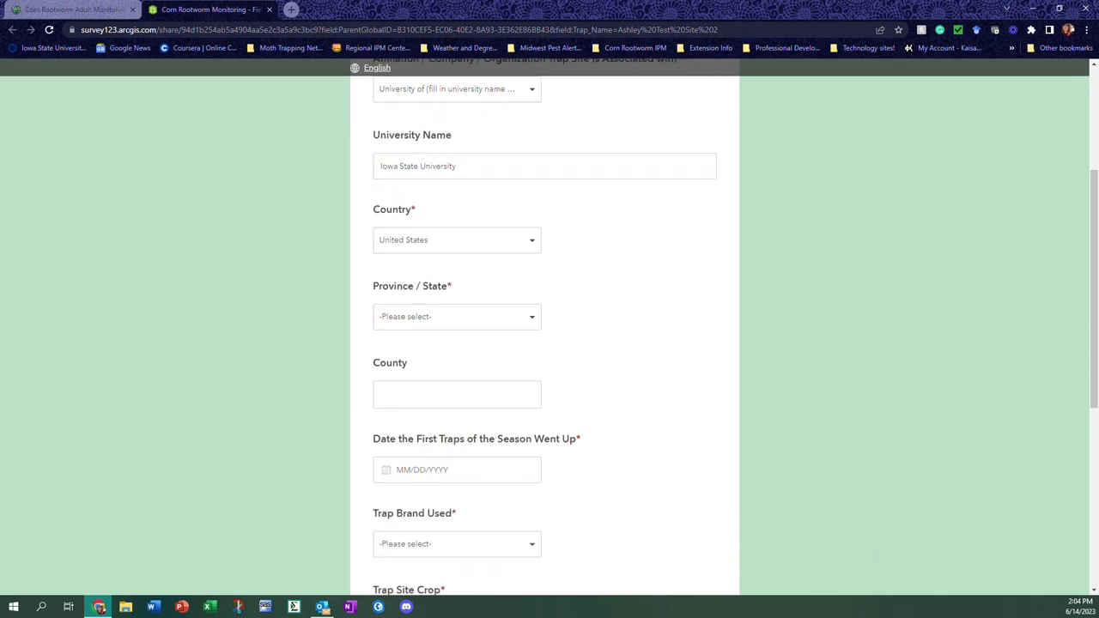
left_click(434, 325)
left_click(445, 426)
left_click(449, 326)
scroll(464, 376, "down", 5)
scroll(462, 385, "down", 3)
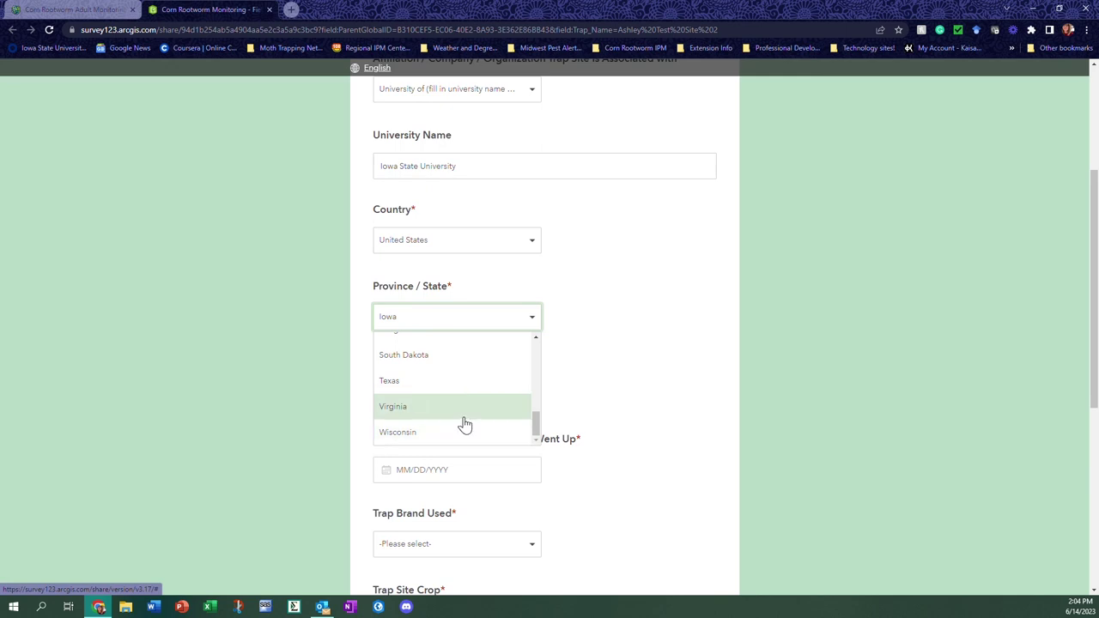
scroll(462, 422, "up", 8)
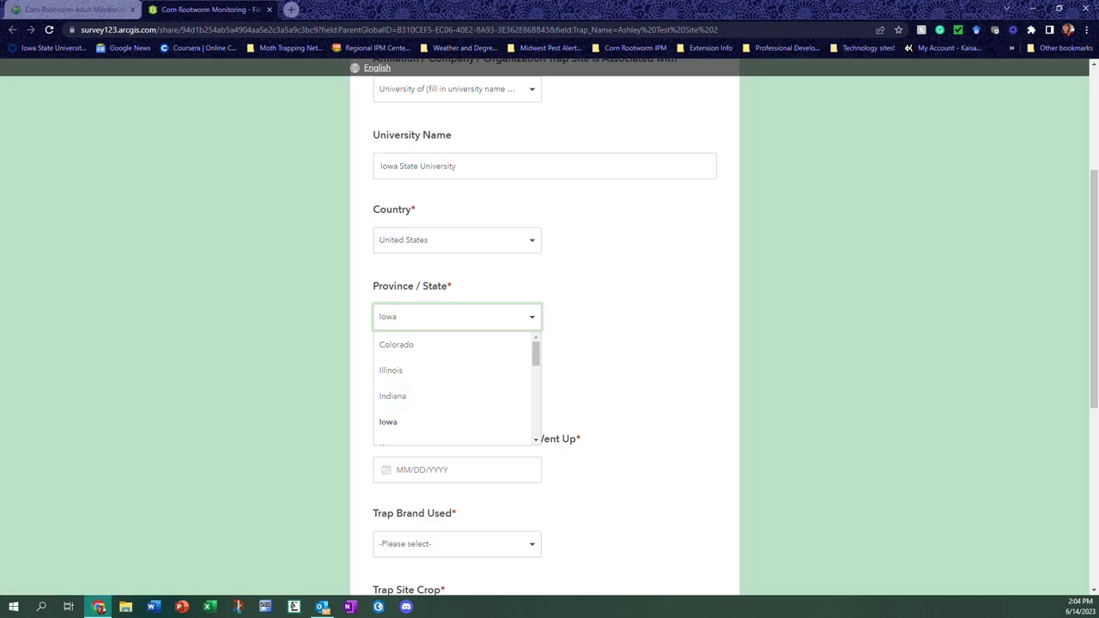
key("Return")
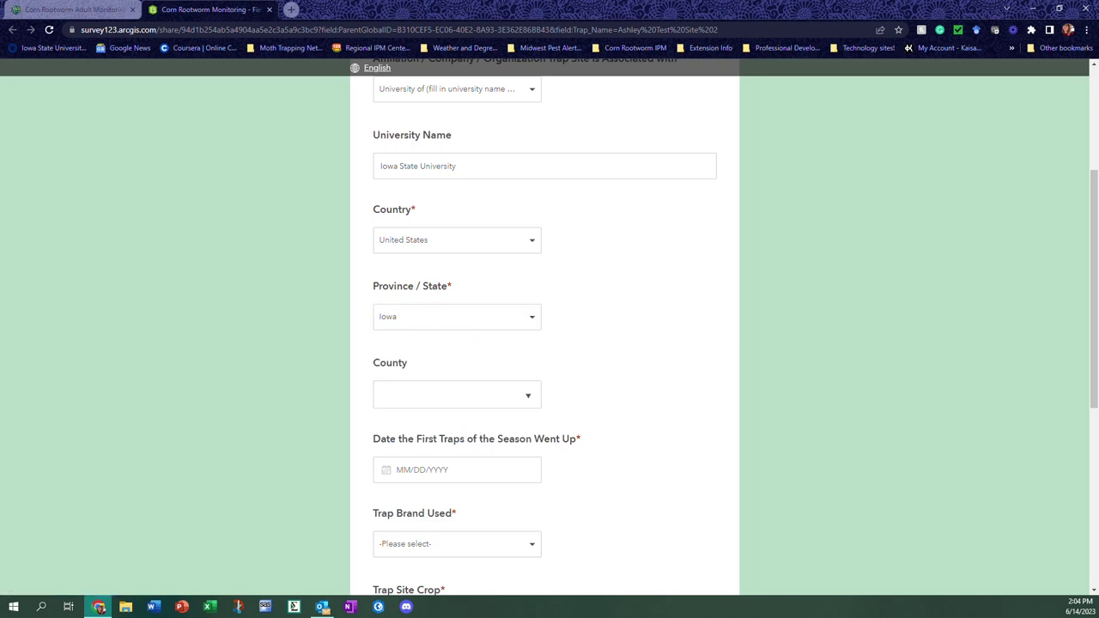
left_click(447, 395)
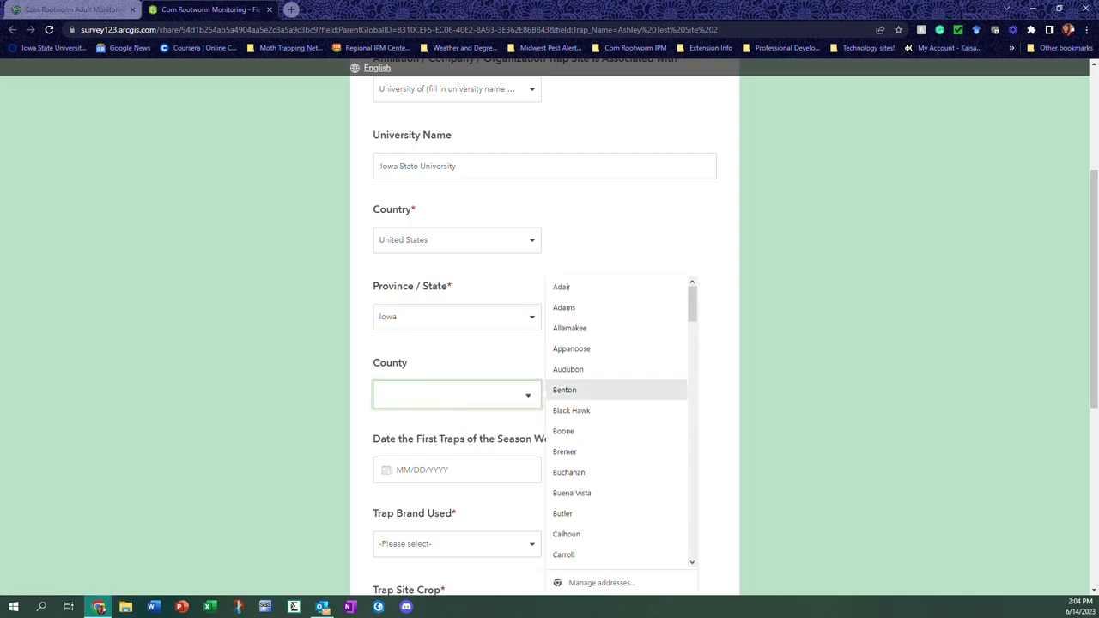
type("Story")
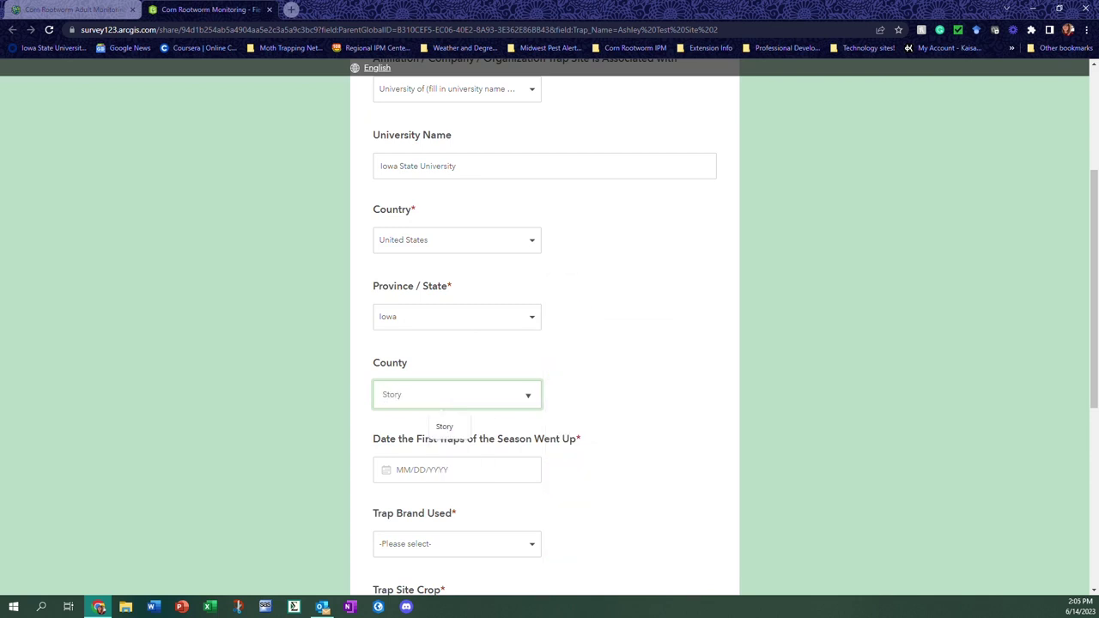
key("Return")
Set the first trap date to 6/7/2023
scroll(549, 343, "down", 1)
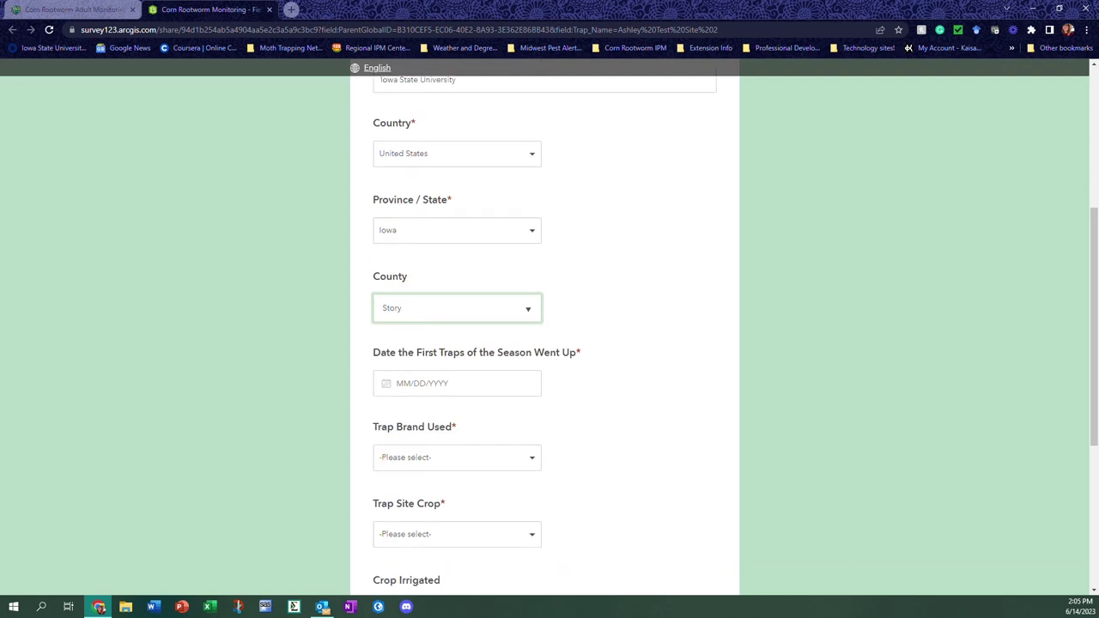
left_click(446, 356)
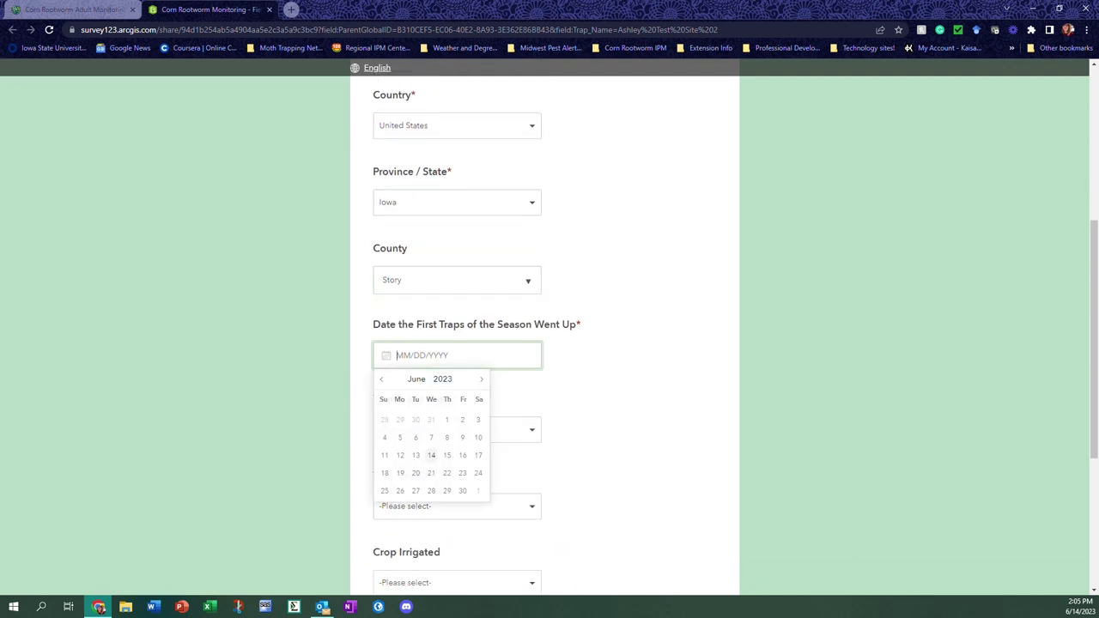
left_click(431, 438)
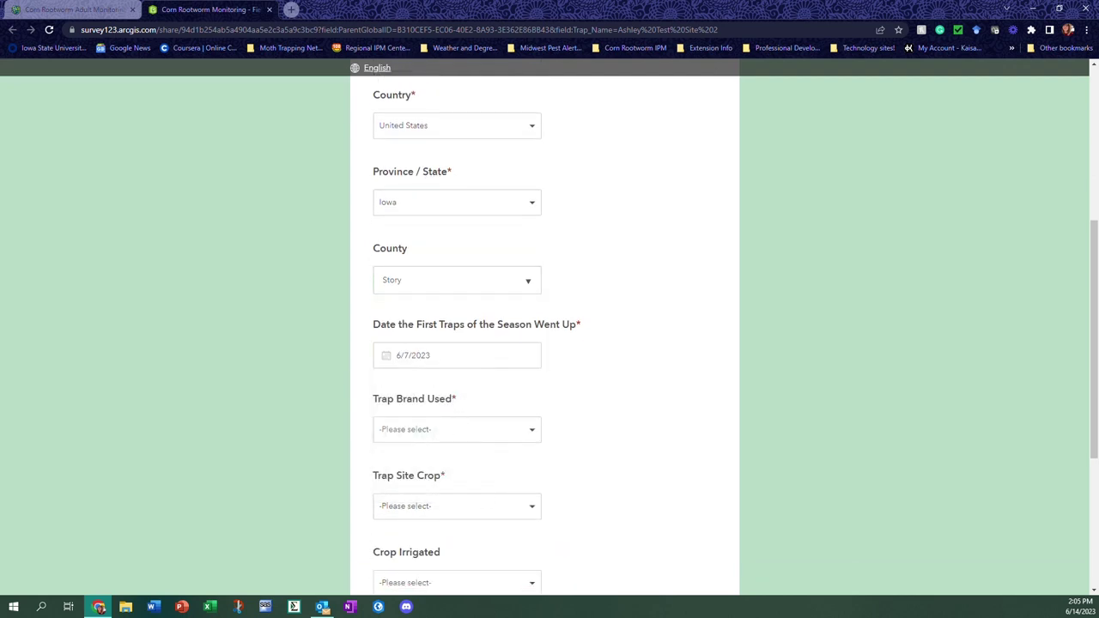
scroll(508, 330, "down", 1)
Choose the Trece Pherocon AM No-Bait (Yellow) trap brand and Corn as the trap site crop
left_click(508, 321)
left_click(501, 352)
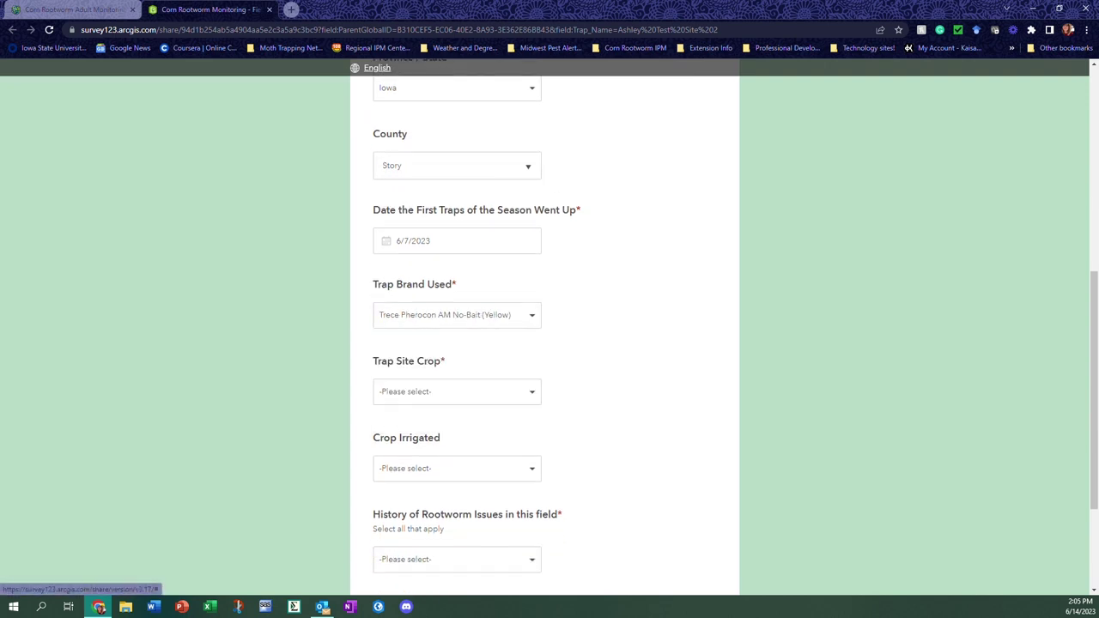
scroll(500, 352, "down", 1)
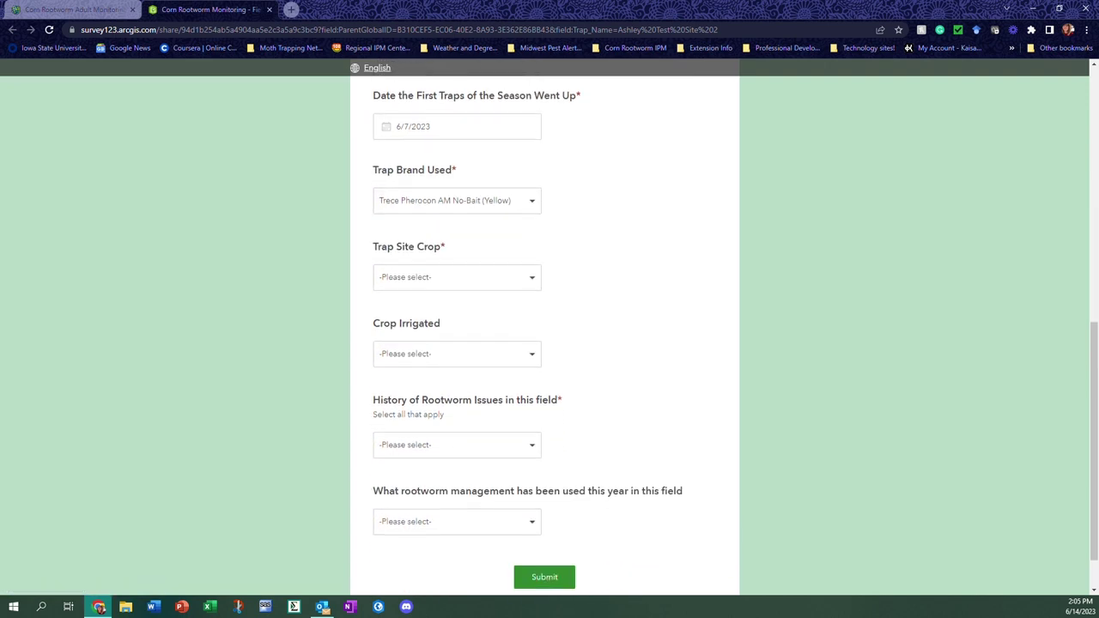
left_click(502, 287)
left_click(503, 302)
scroll(504, 302, "down", 1)
scroll(545, 326, "down", 1)
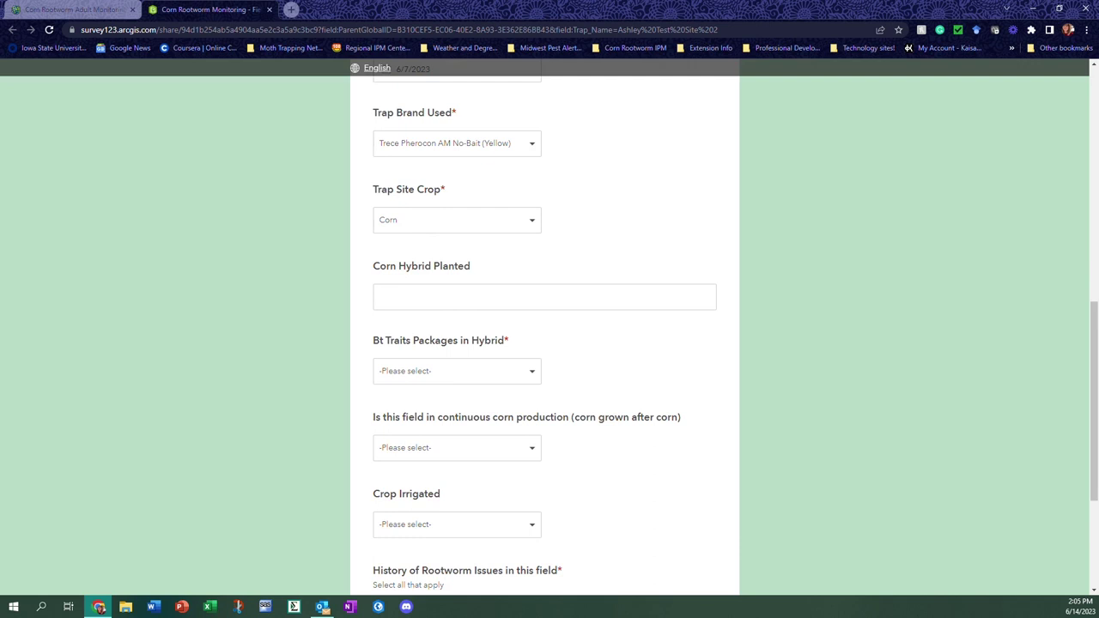
scroll(545, 326, "down", 2)
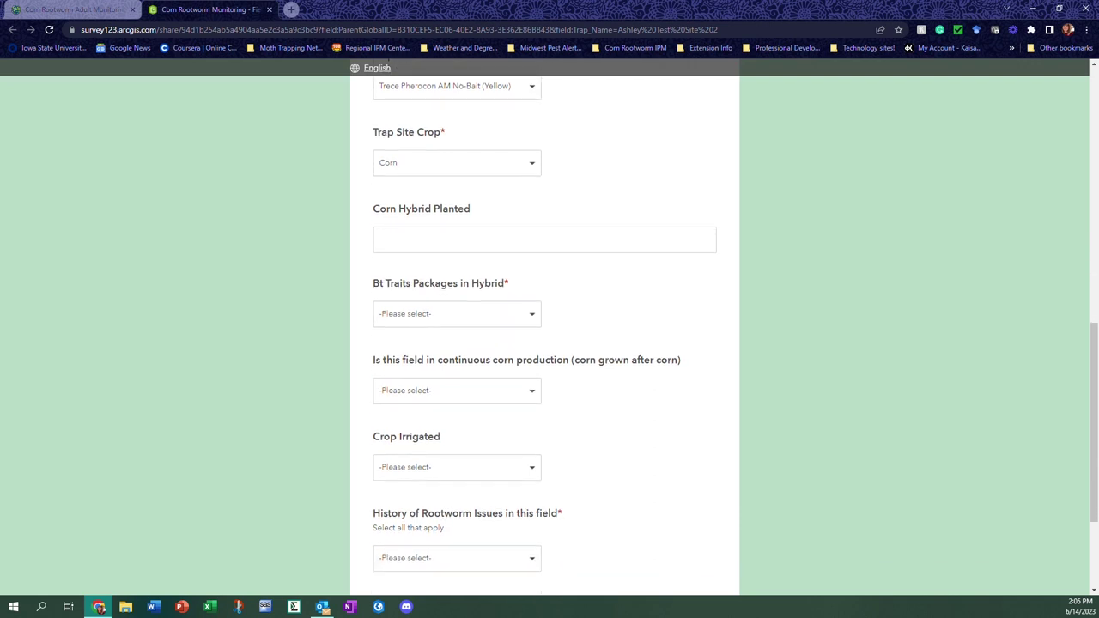
Set the Bt package to Corn Rootworm BT Traits with the Cry3Bb1+Cry34/35Ab1 trait
left_click(544, 239)
scroll(522, 263, "down", 3)
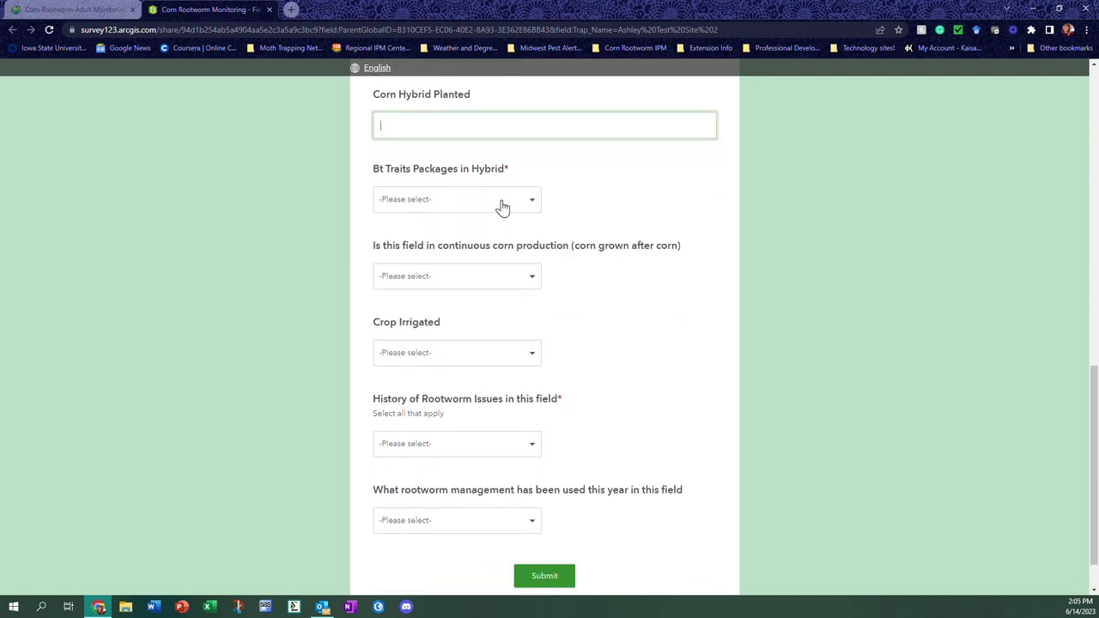
left_click(502, 203)
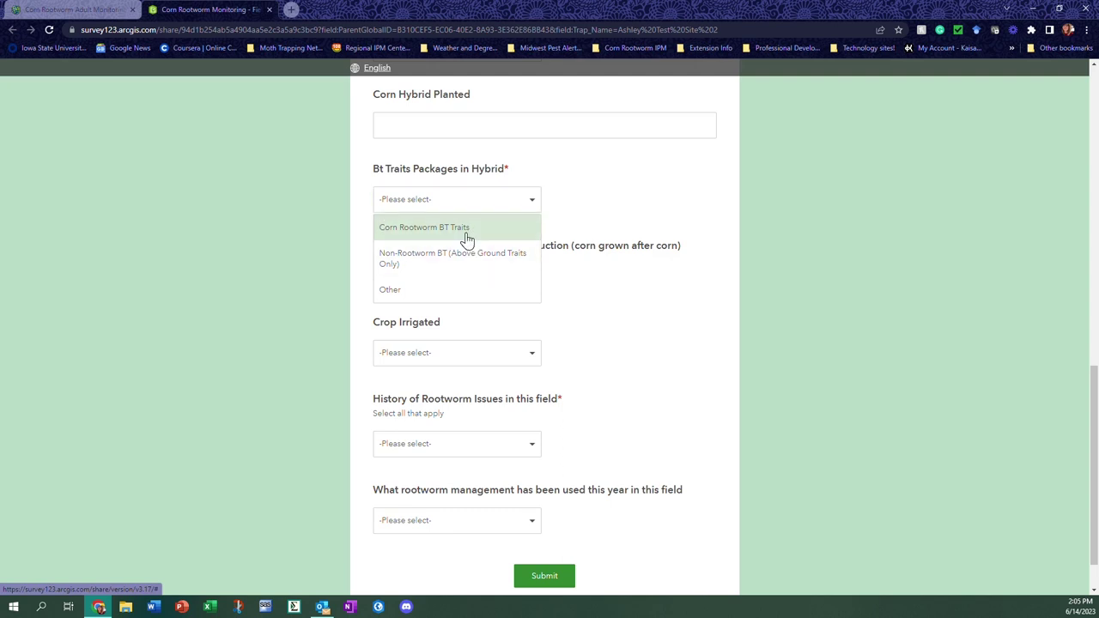
left_click(467, 237)
left_click(524, 282)
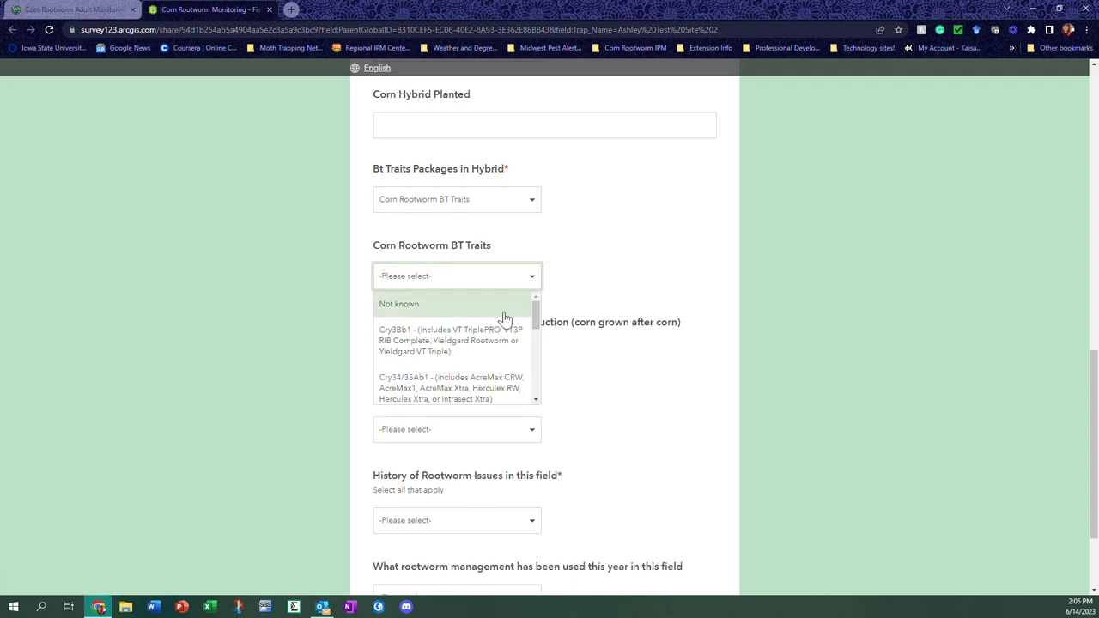
scroll(461, 355, "down", 4)
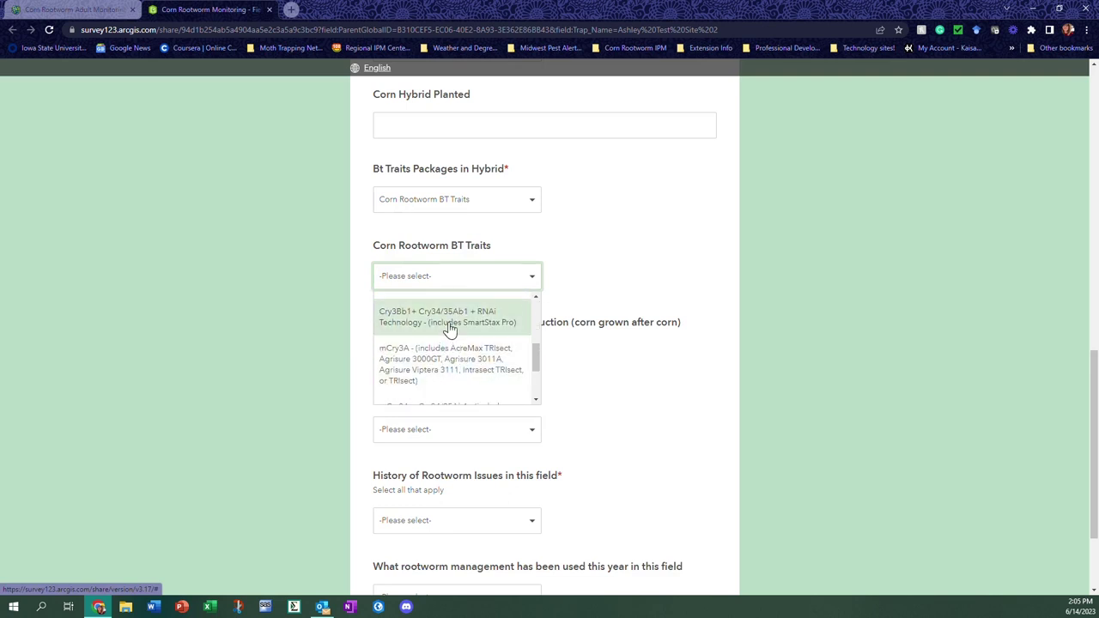
scroll(449, 330, "up", 2)
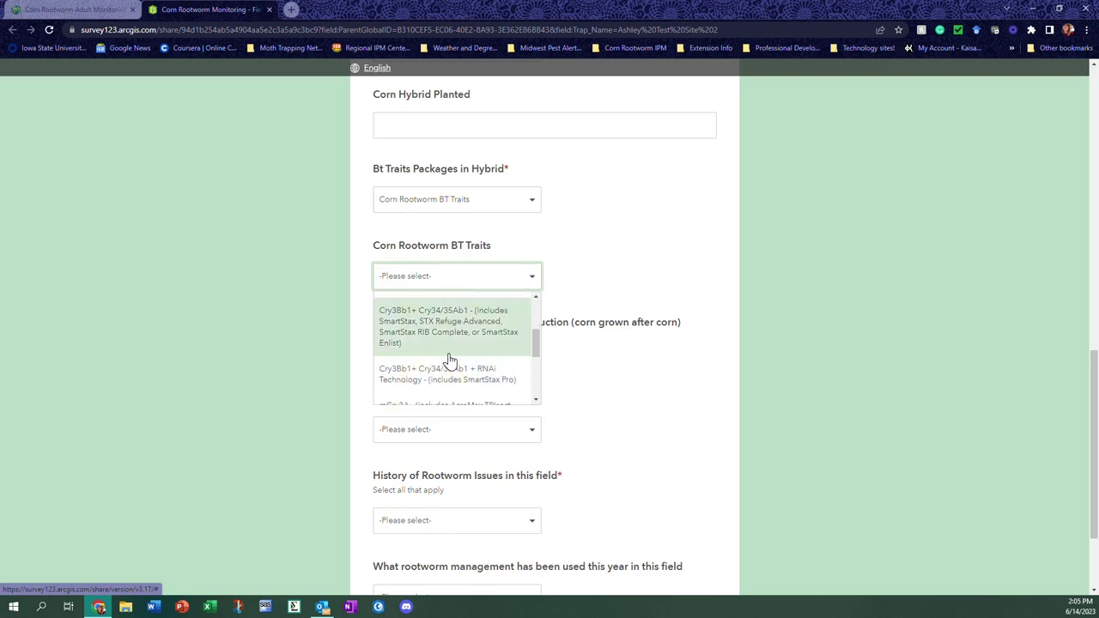
left_click(458, 339)
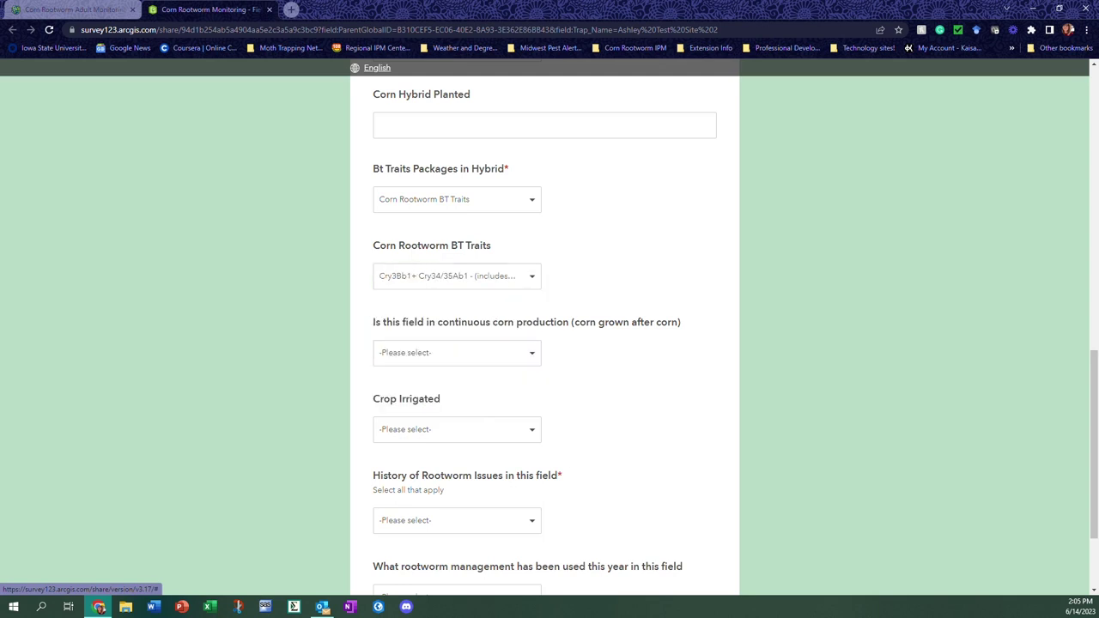
left_click(528, 361)
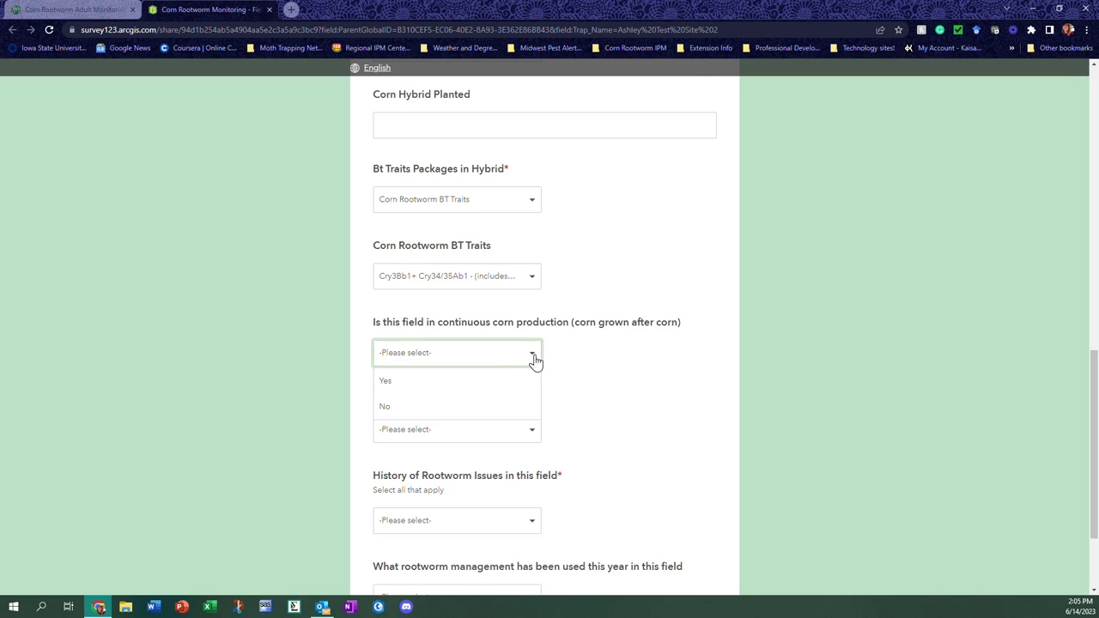
Answer Yes to continuous corn production, with 3 years planted to corn
left_click(510, 407)
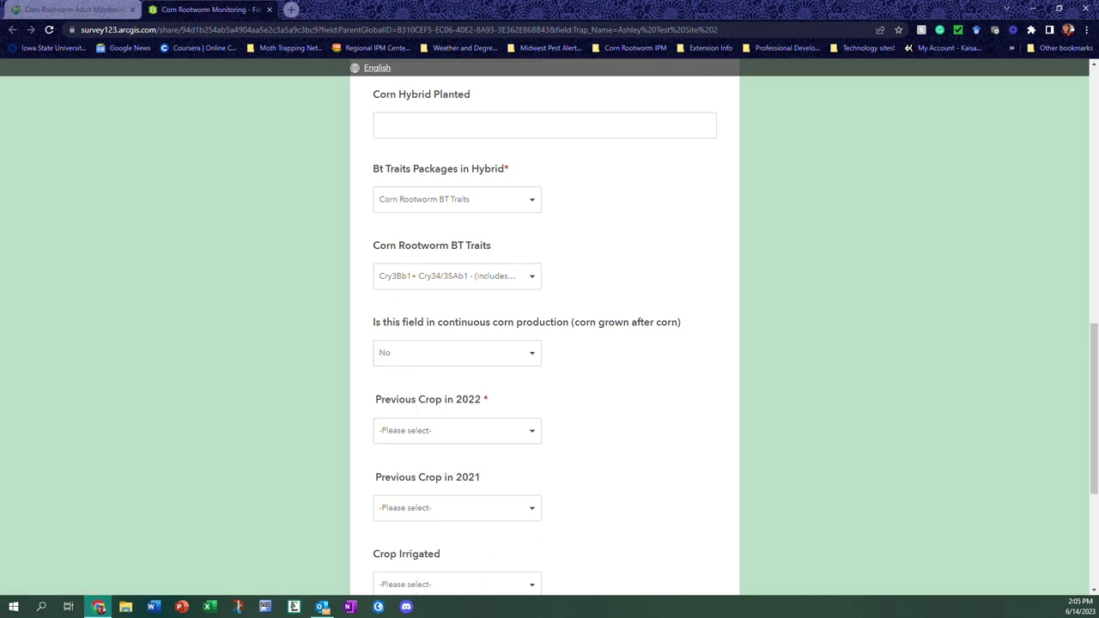
scroll(504, 412, "down", 1)
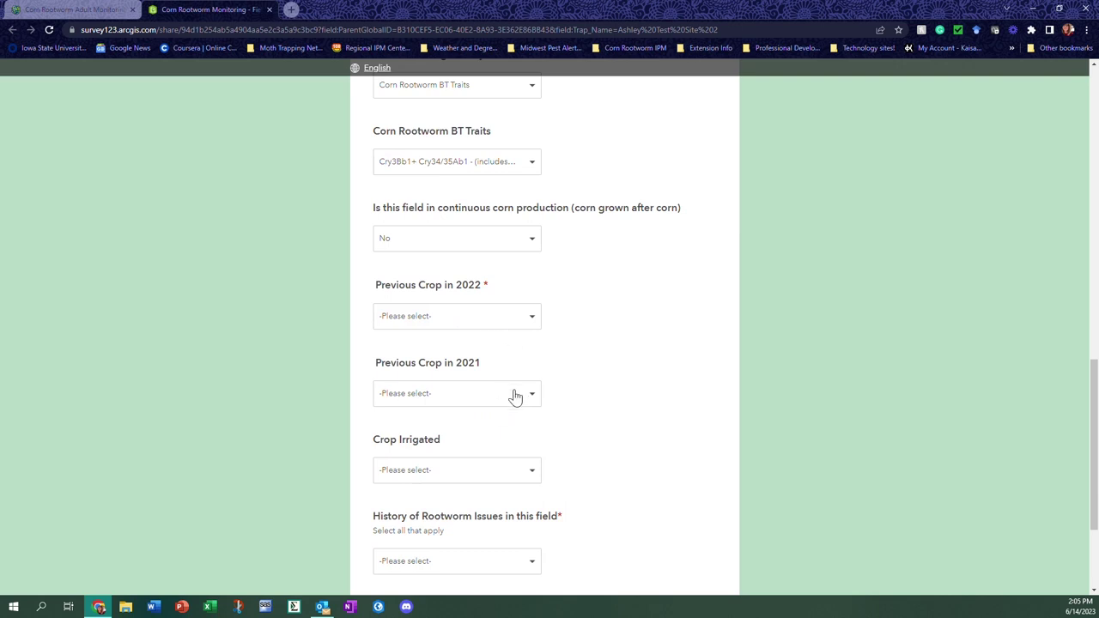
left_click(496, 245)
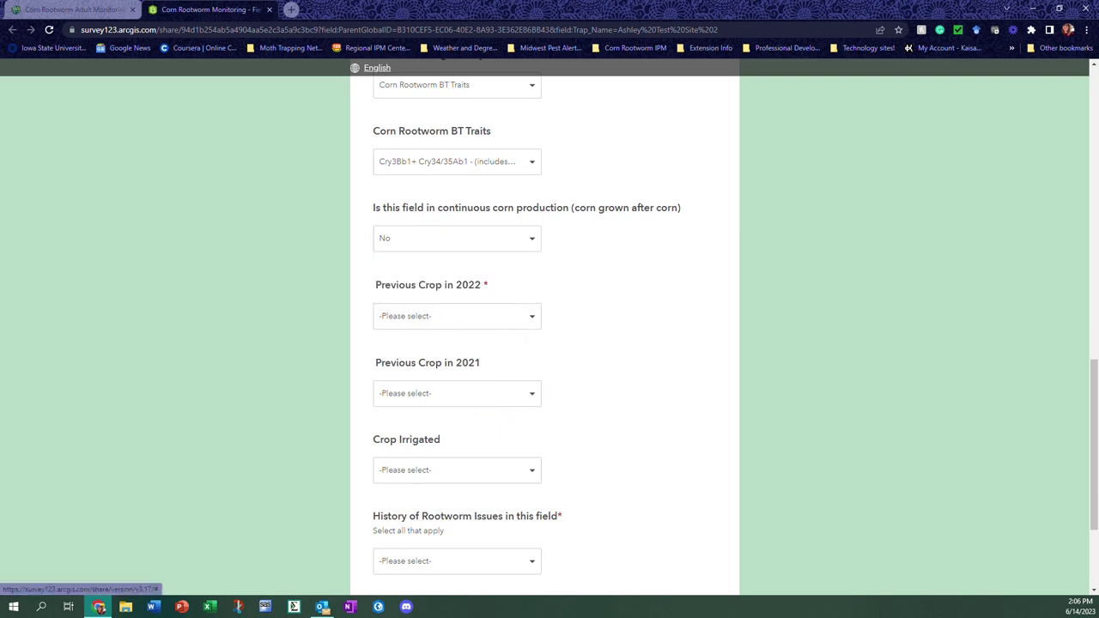
left_click(395, 265)
left_click(386, 330)
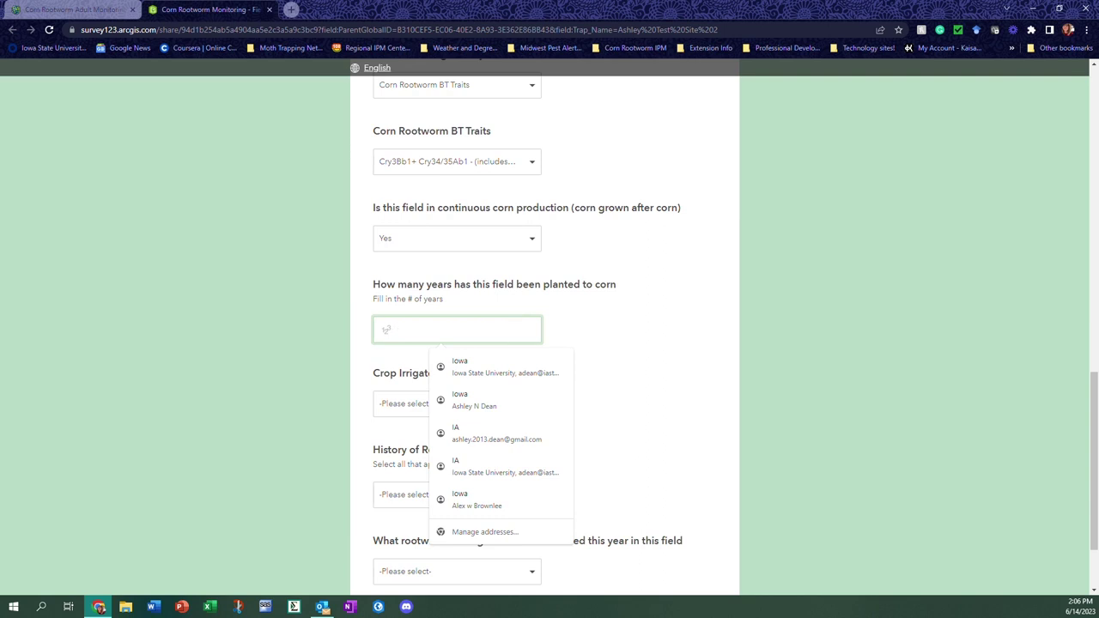
type("3")
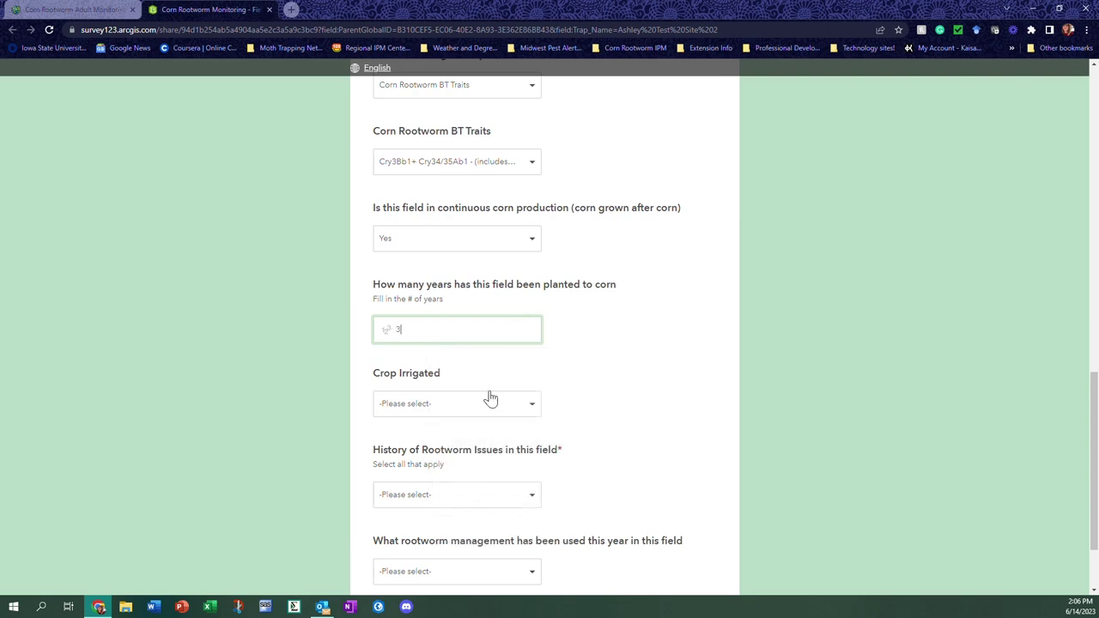
key("Tab")
scroll(503, 360, "down", 1)
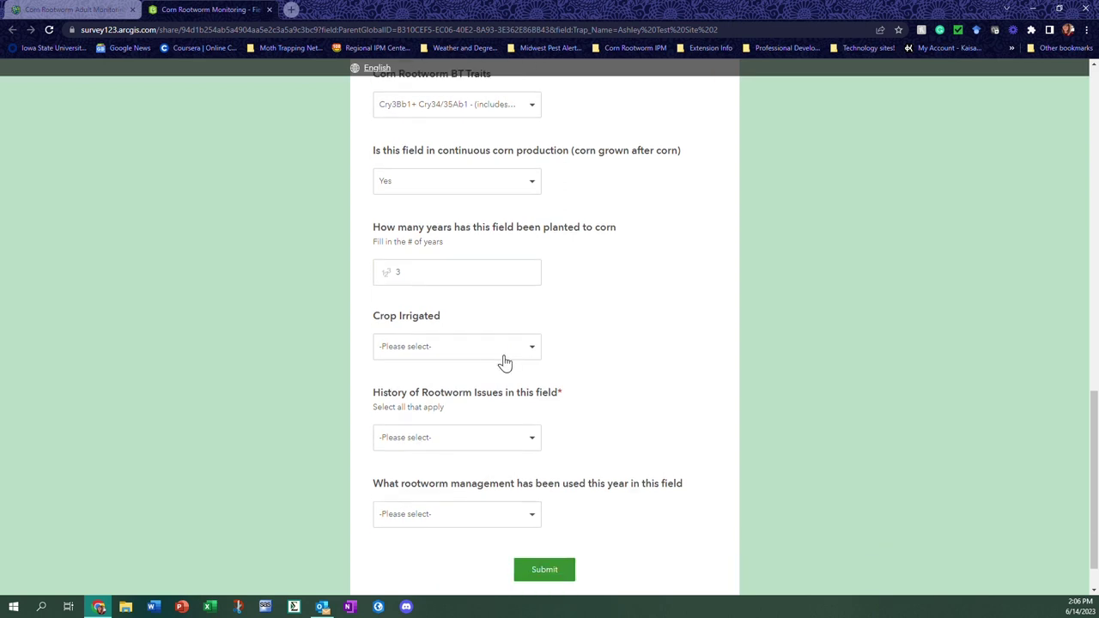
scroll(493, 355, "down", 1)
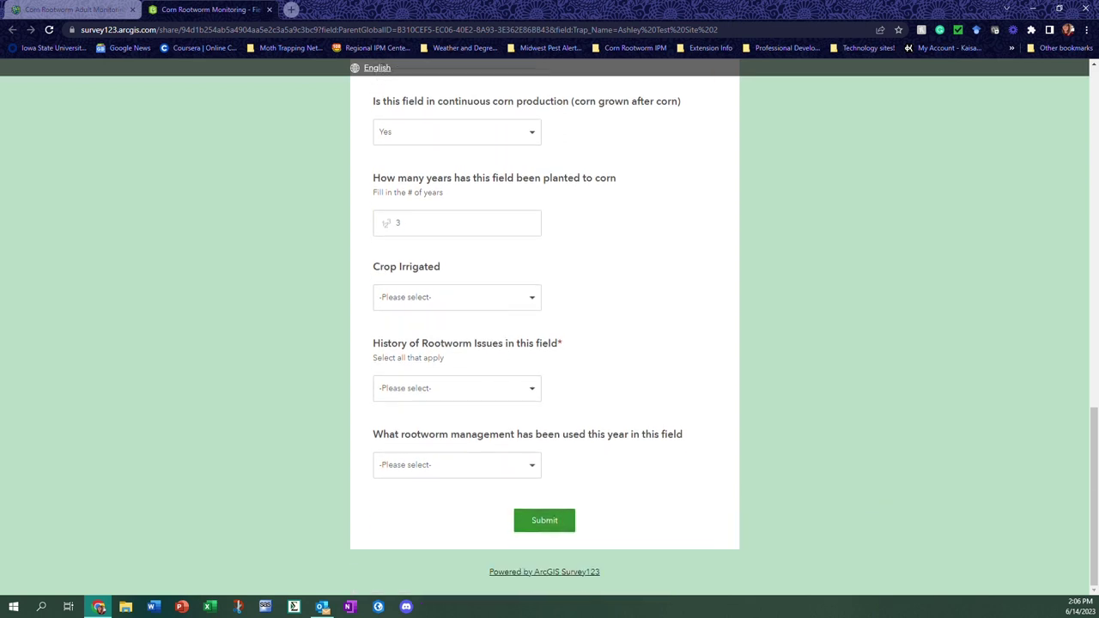
Mark High beetle populations and Goosenecking or lodging in the rootworm issue history
left_click(490, 395)
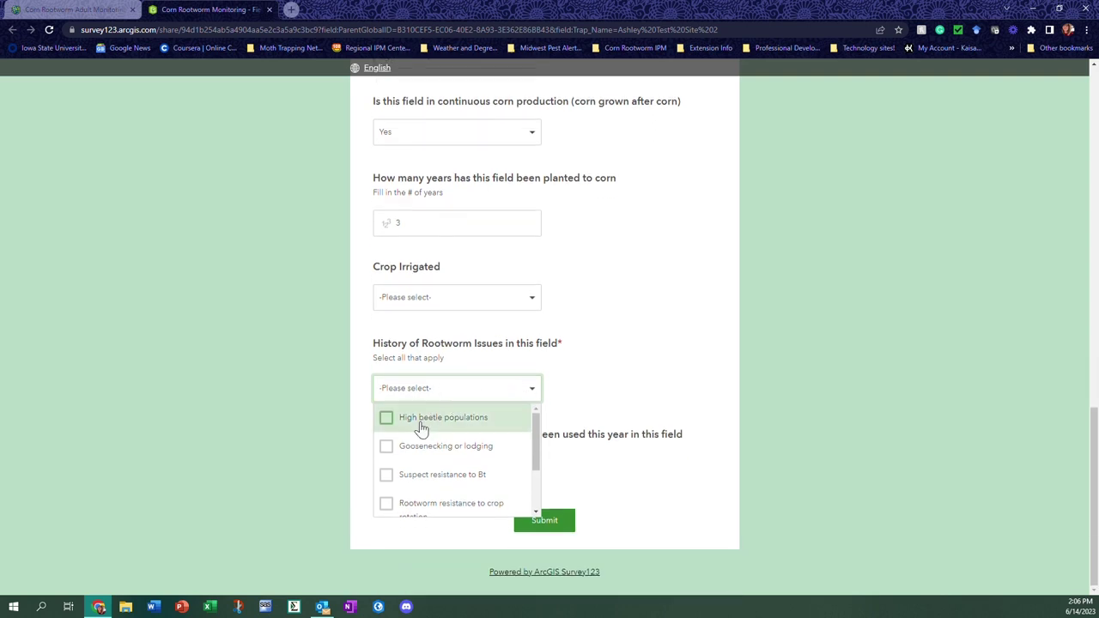
left_click(387, 419)
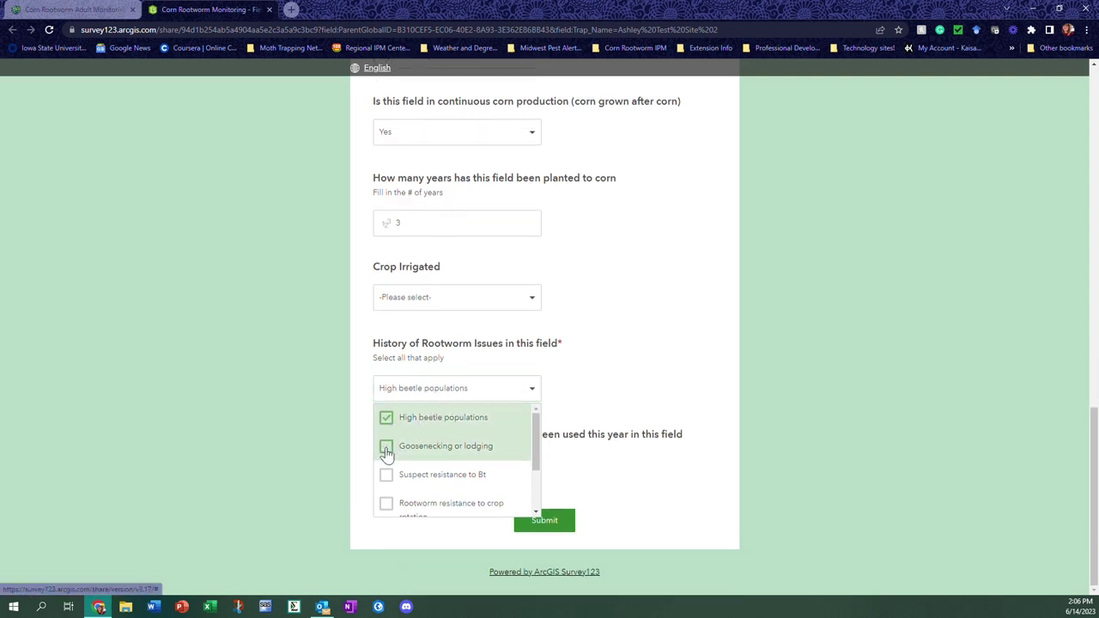
left_click(387, 453)
scroll(459, 485, "down", 3)
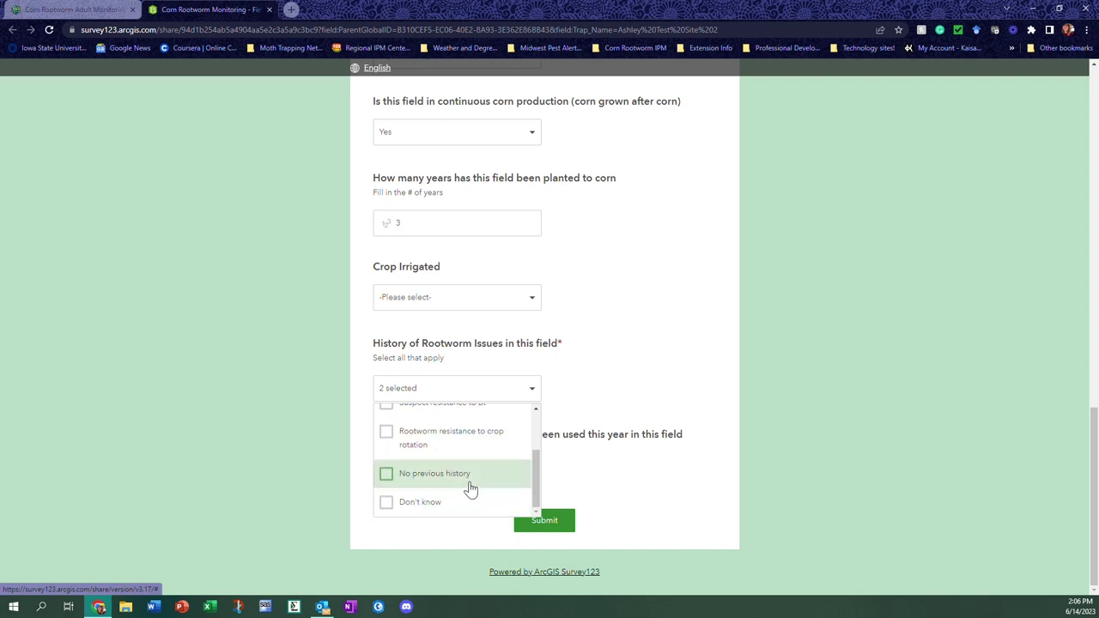
key("Escape")
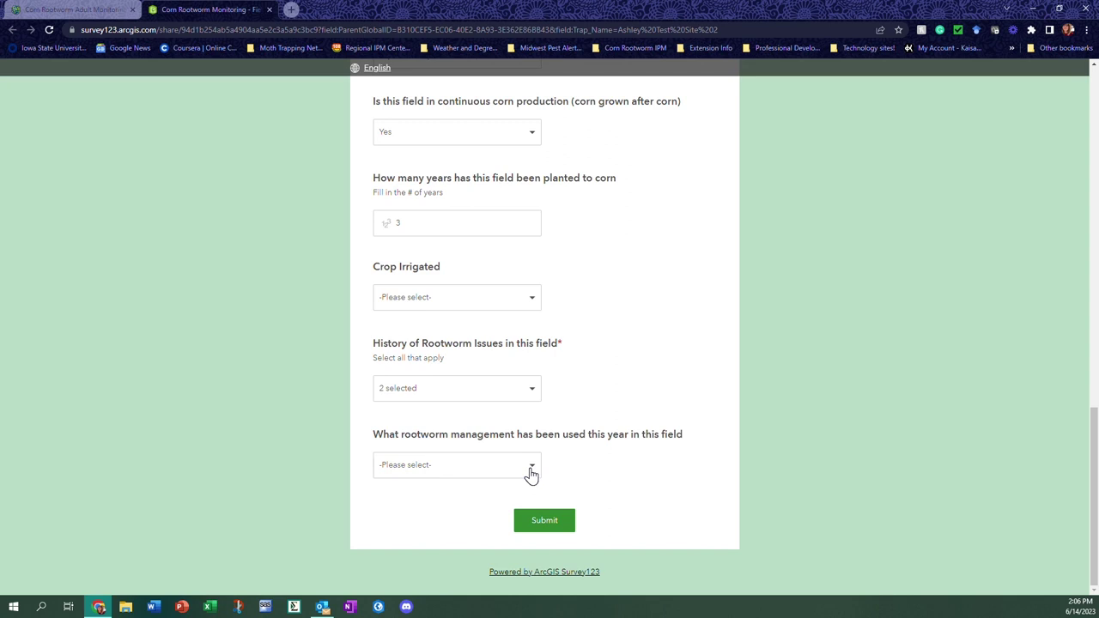
Record Bt rootworm hybrid and soil-applied insecticide at planting as management, then submit the survey
left_click(530, 475)
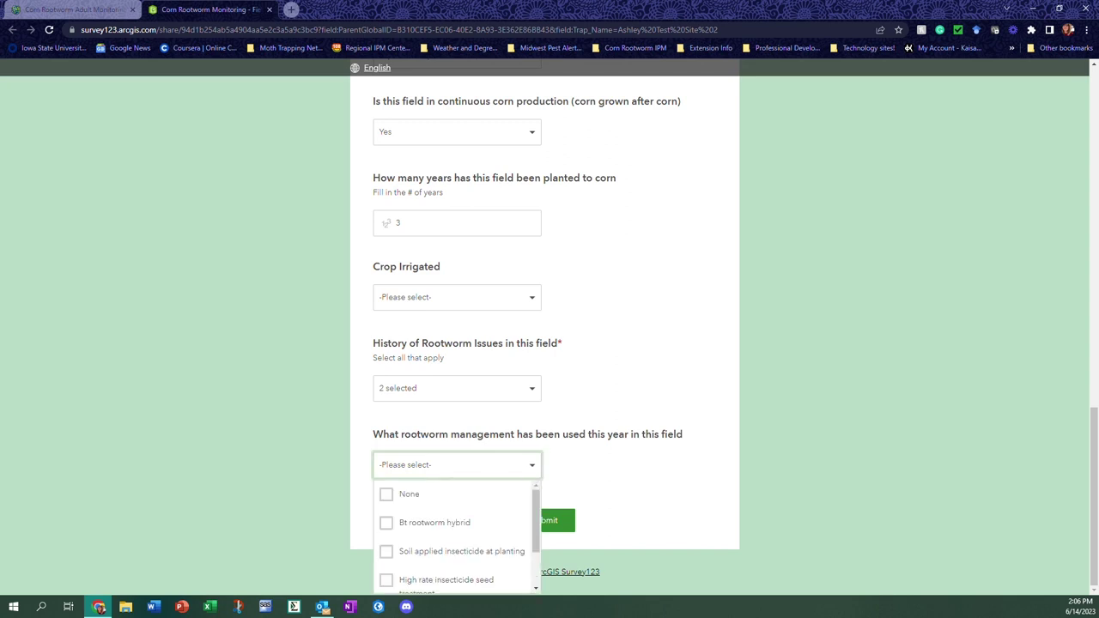
left_click(389, 524)
scroll(515, 530, "down", 2)
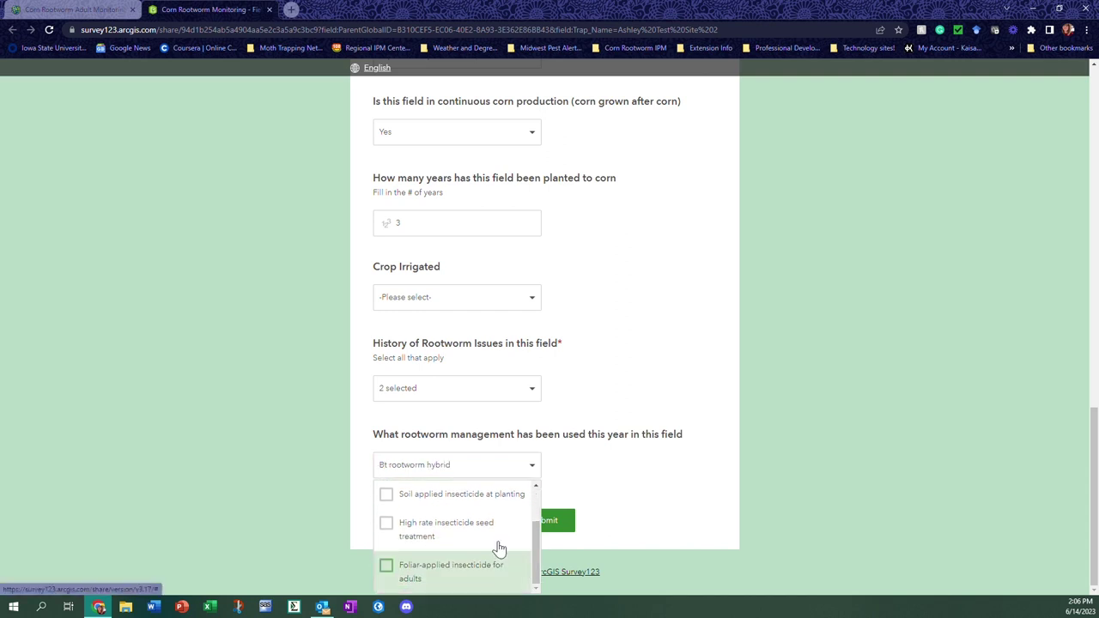
left_click(387, 496)
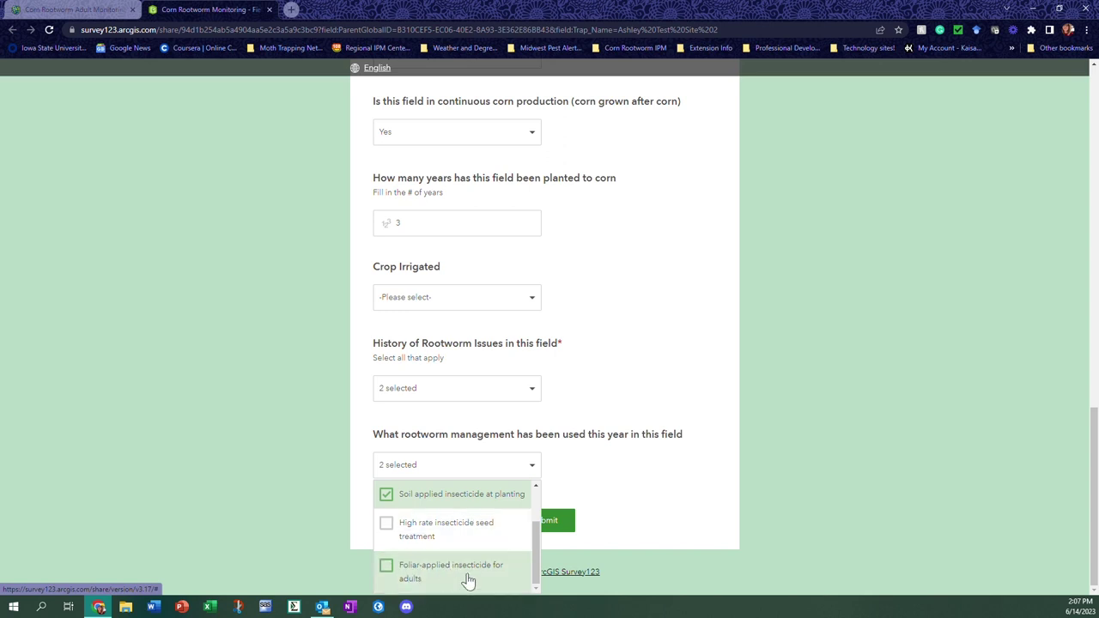
key("Escape")
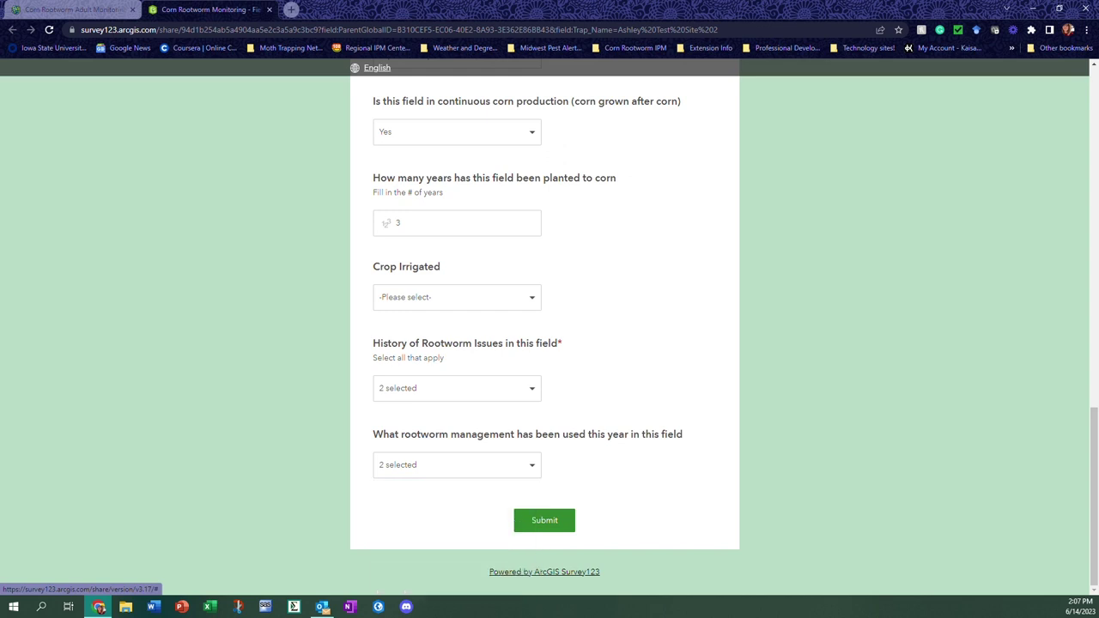
left_click(544, 520)
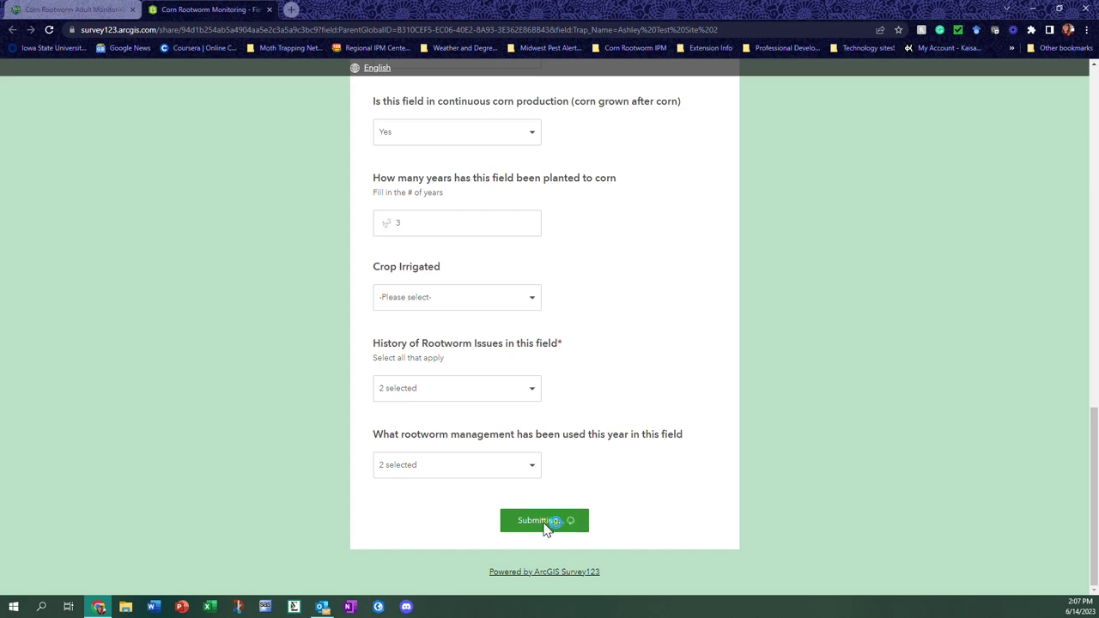
key("ctrl+shift+Tab")
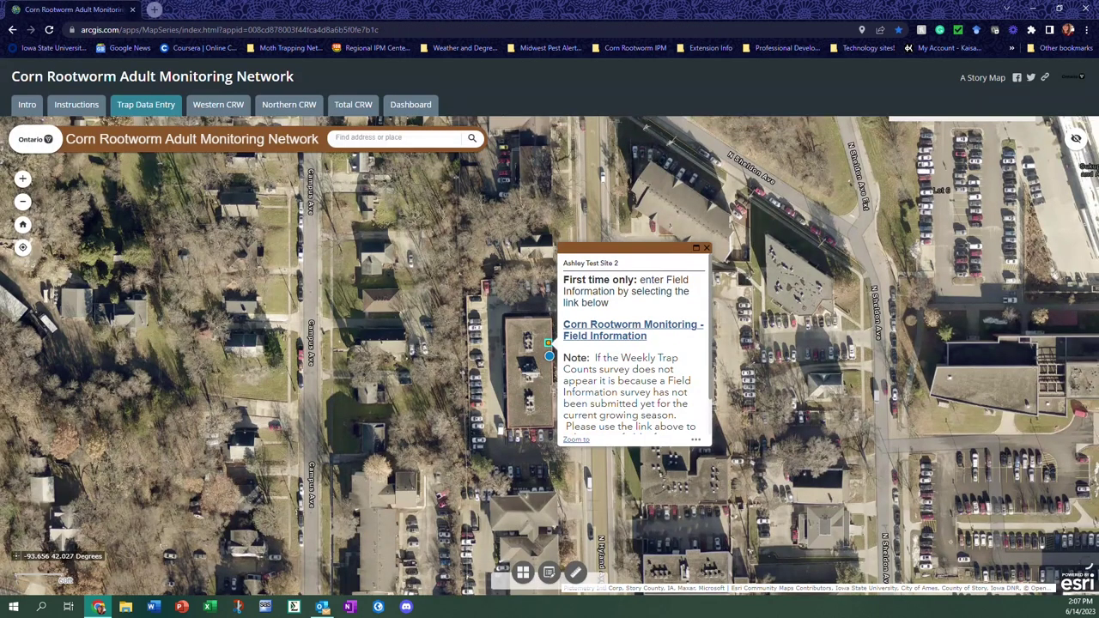
scroll(631, 369, "down", 2)
key("alt+Tab")
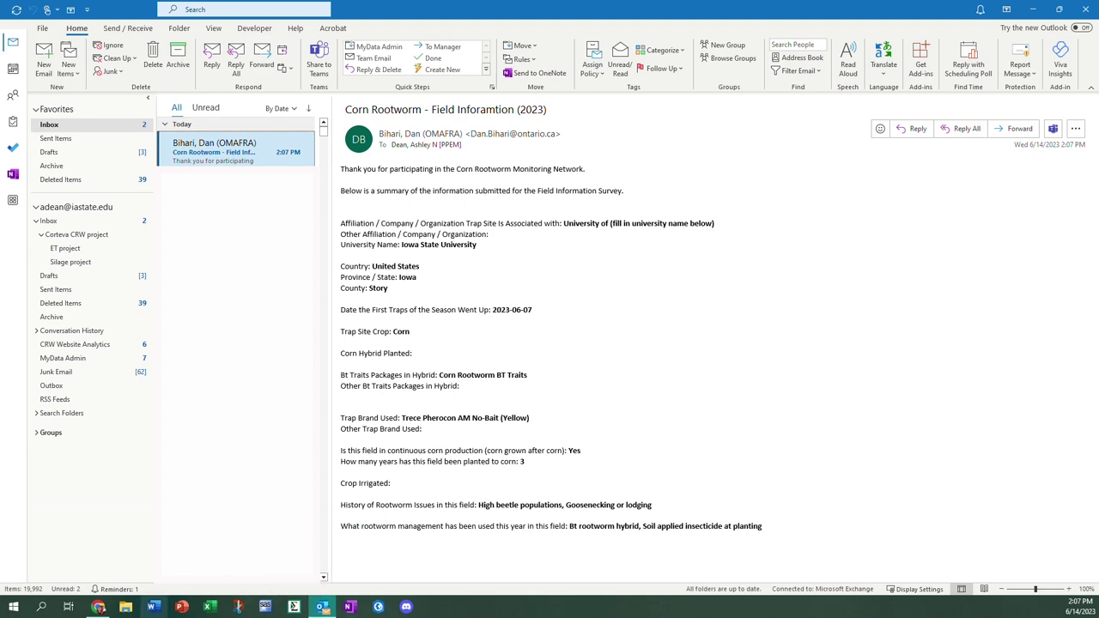
left_click(98, 607)
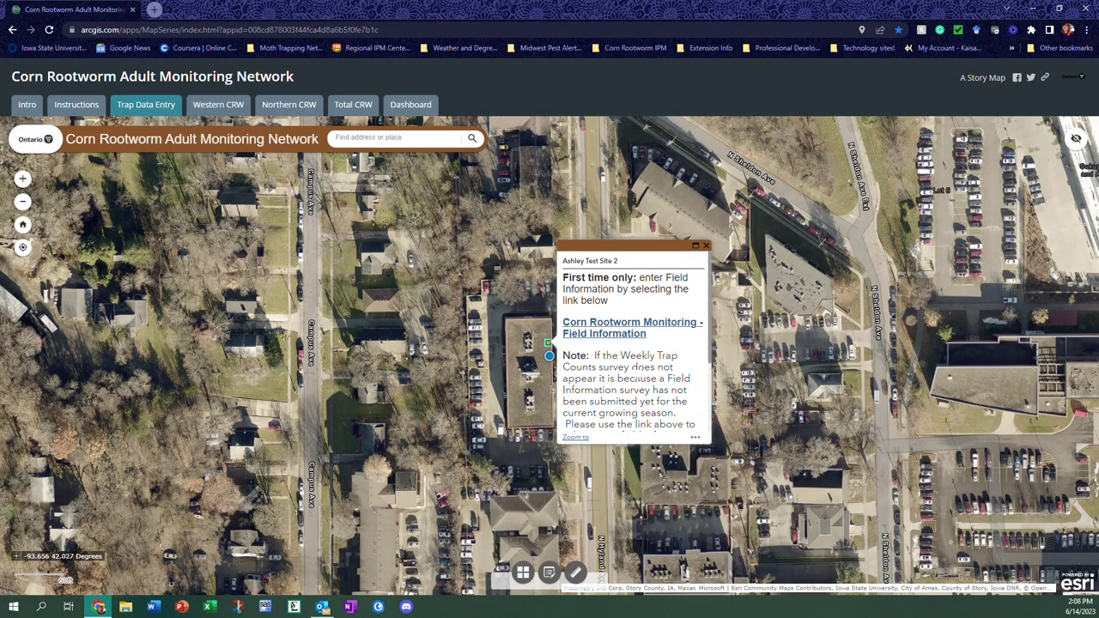
scroll(637, 377, "down", 3)
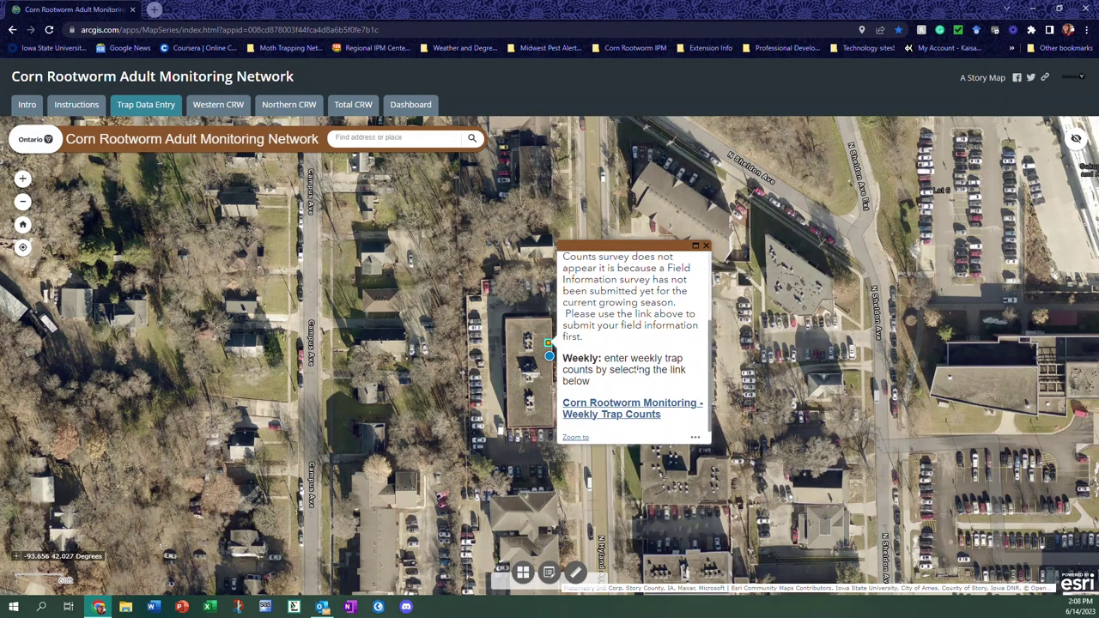
scroll(637, 378, "up", 3)
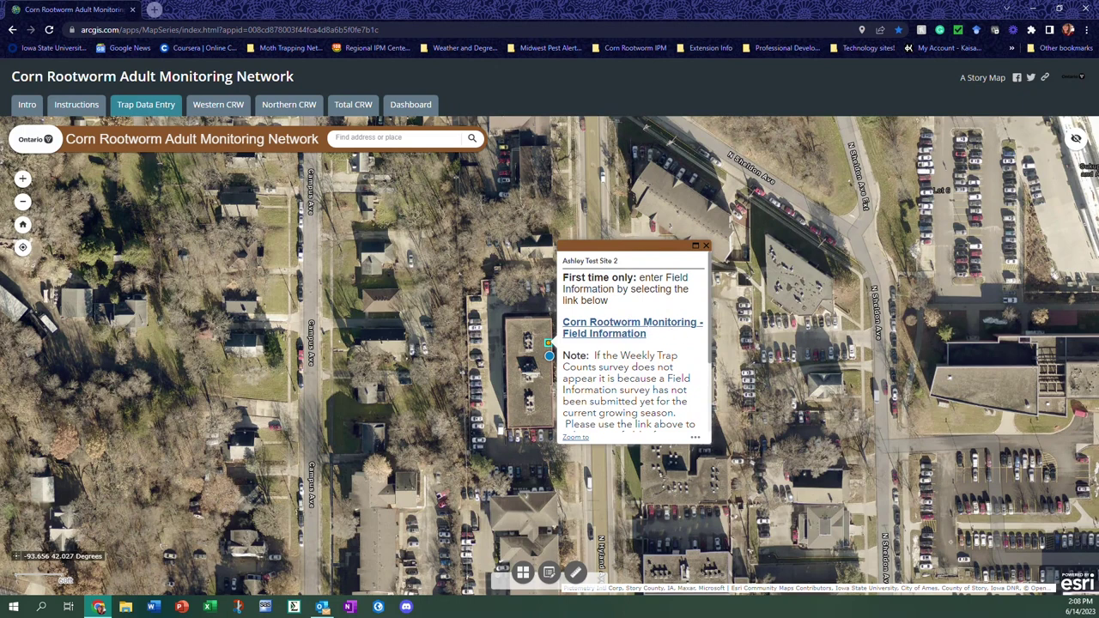
scroll(646, 412, "down", 3)
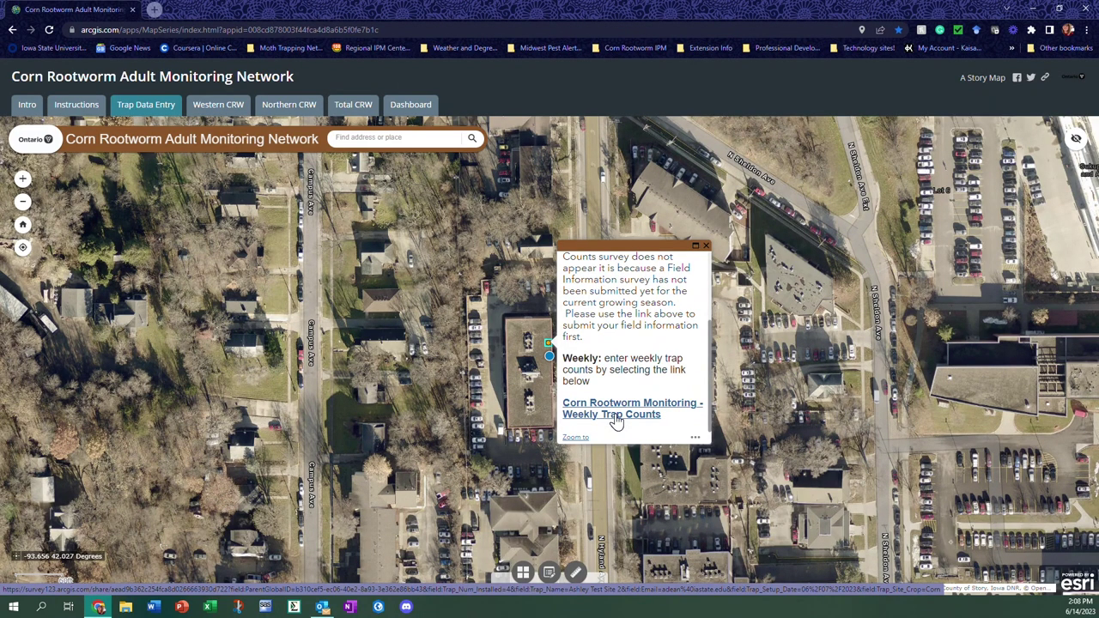
scroll(616, 420, "up", 2)
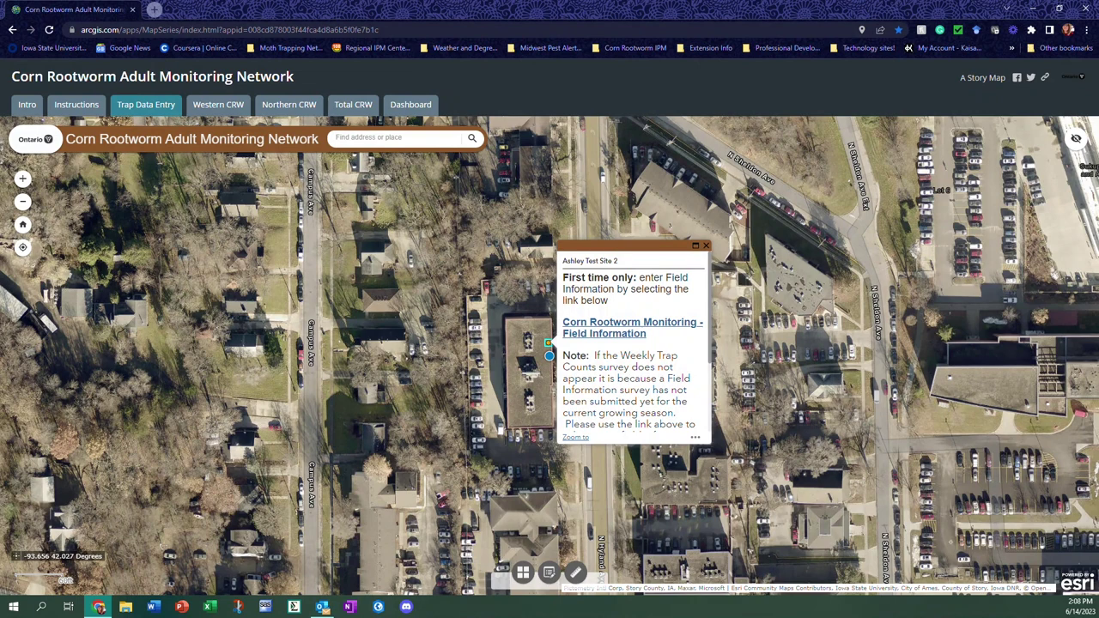
scroll(606, 410, "down", 3)
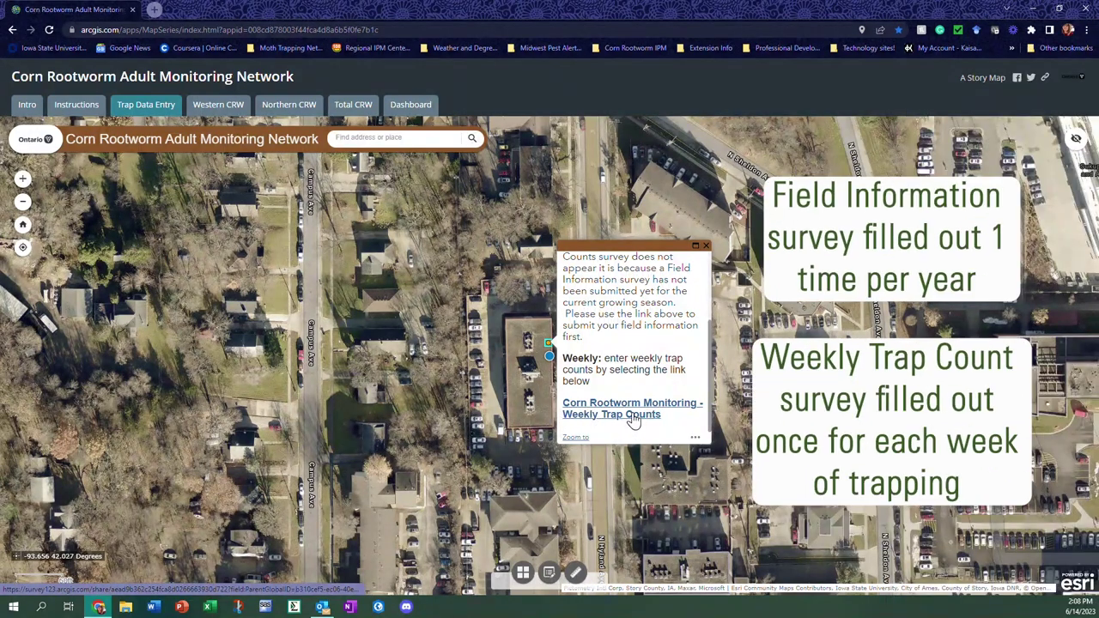
scroll(634, 421, "up", 3)
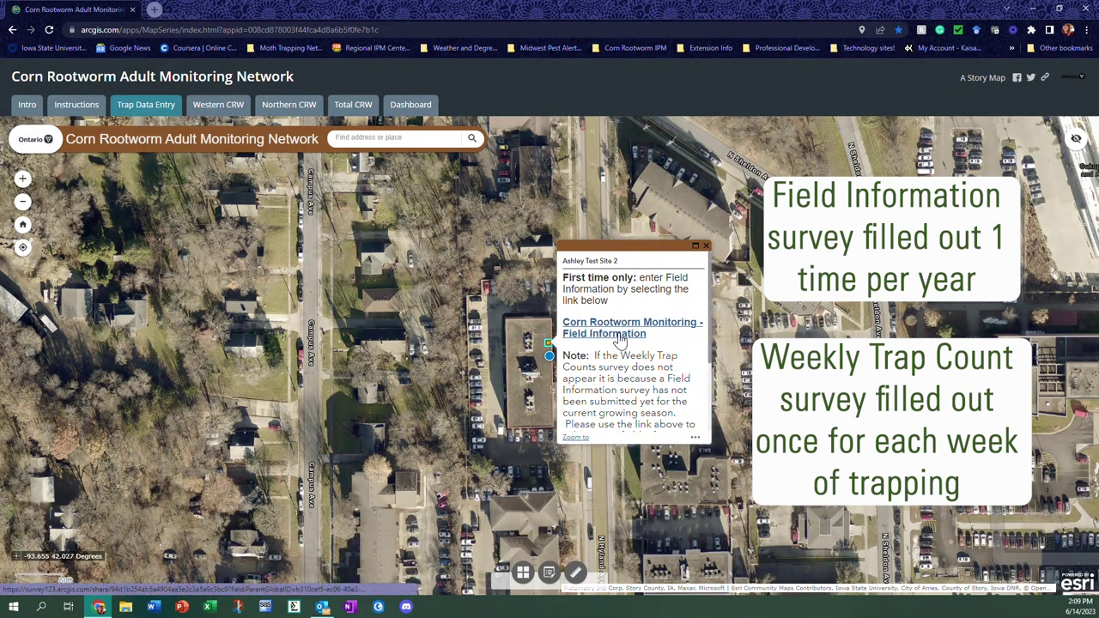
scroll(616, 344, "down", 3)
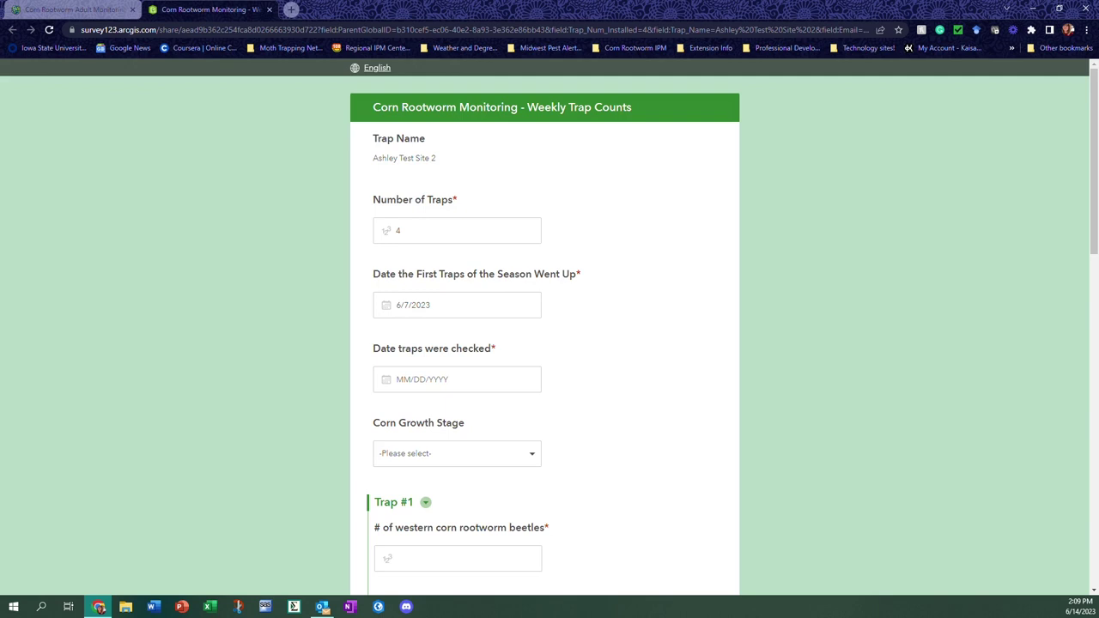
Enter June 14, 2023 as the date traps were checked, then view the corn growth stage options
scroll(545, 343, "down", 1)
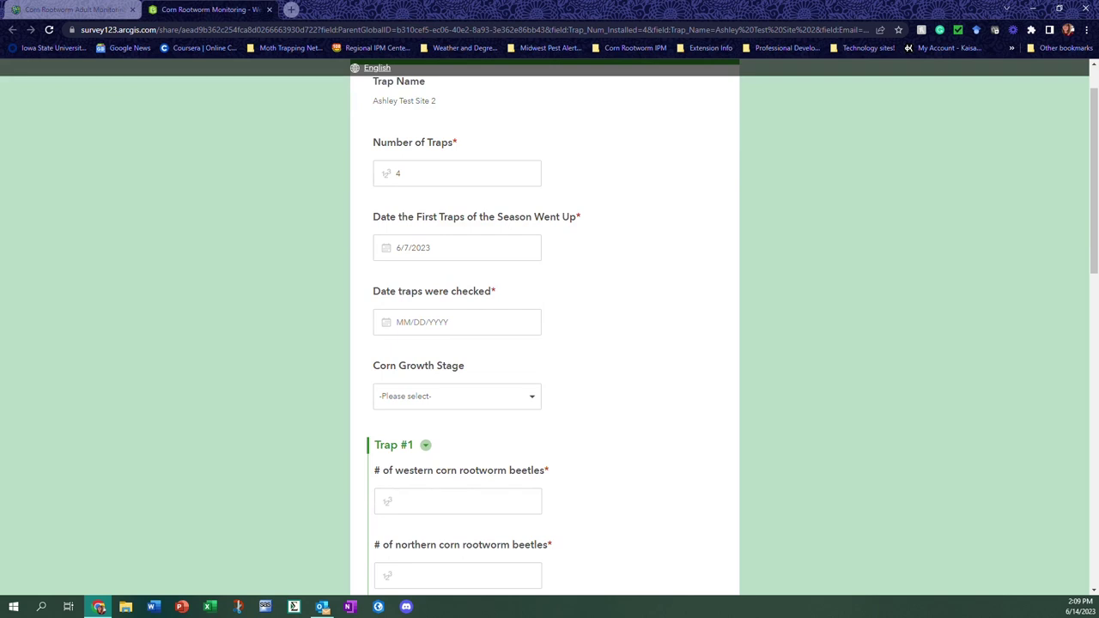
scroll(544, 343, "down", 1)
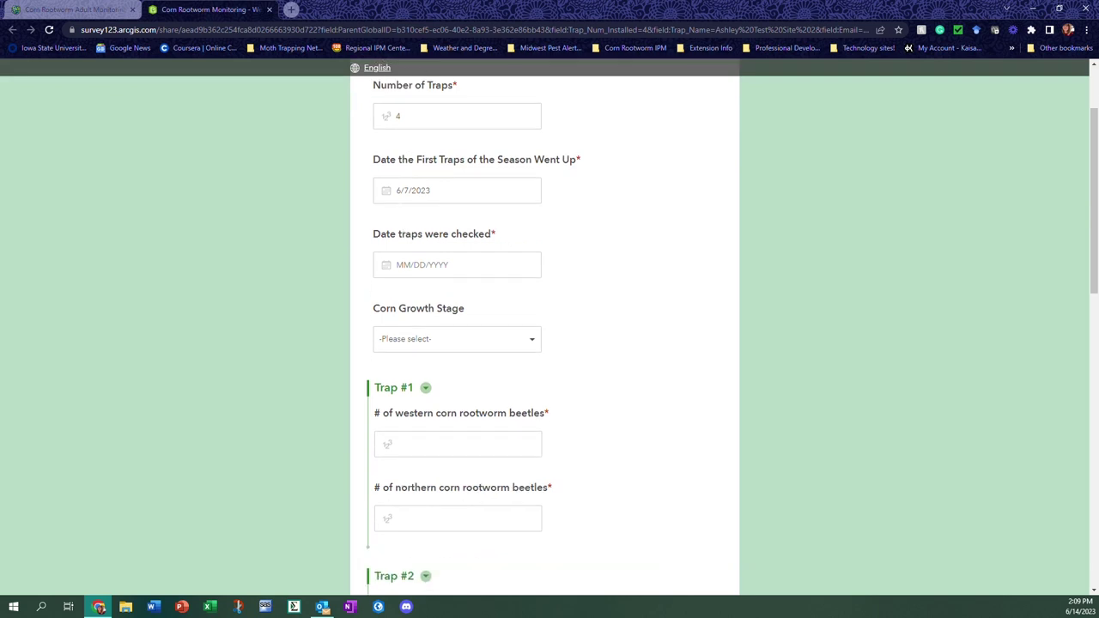
scroll(549, 343, "down", 2)
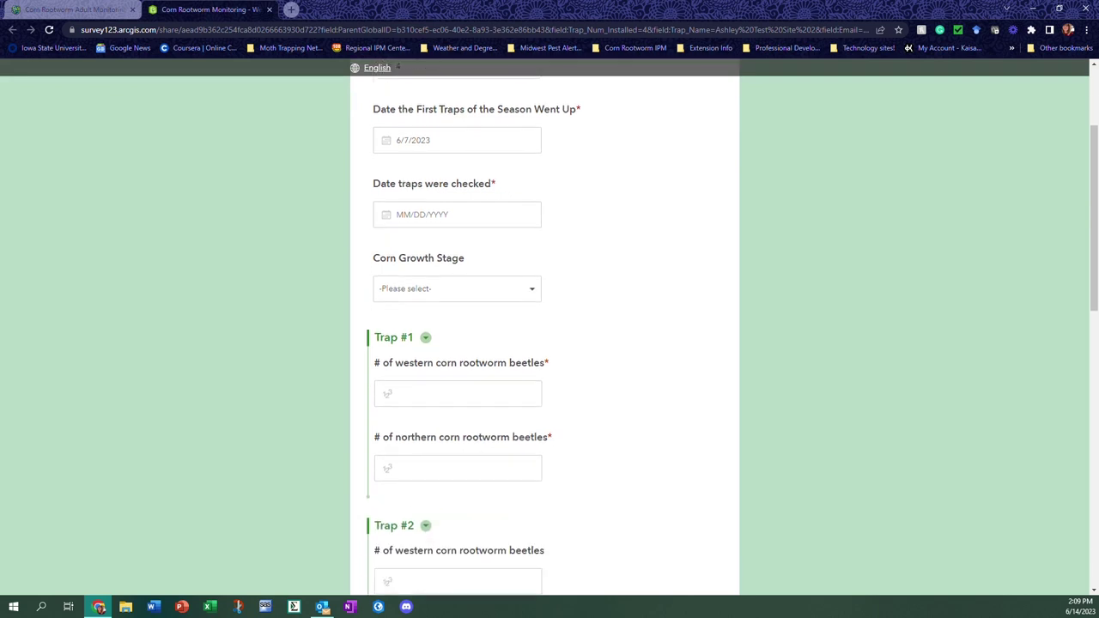
left_click(457, 151)
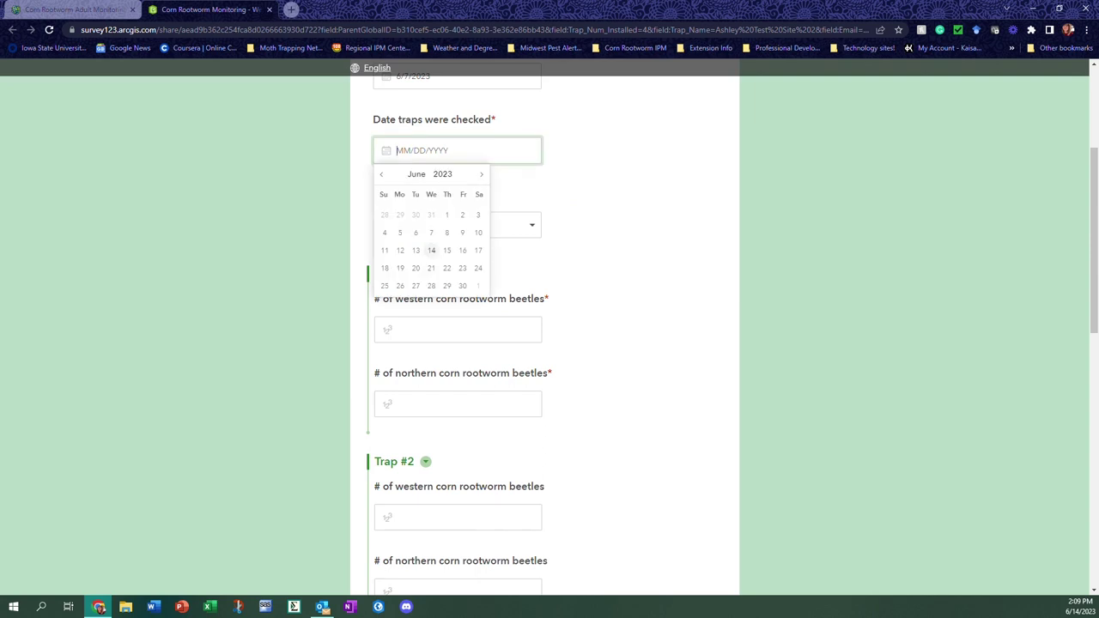
left_click(431, 250)
left_click(445, 229)
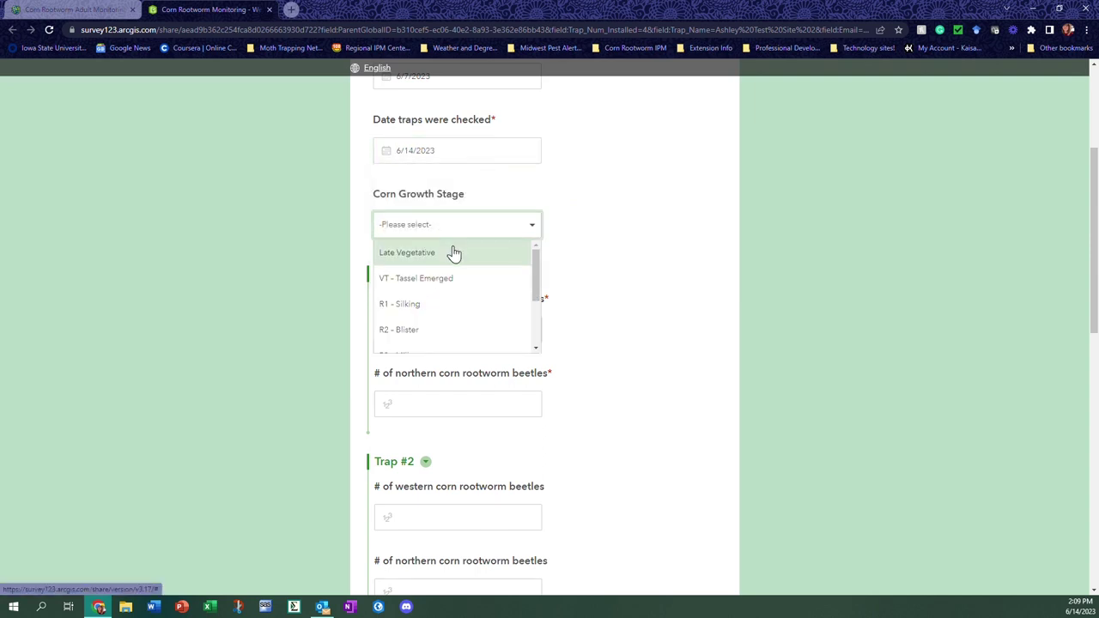
Close the growth stage list and record 0 western and 0 northern beetles for Traps #1 and #2
left_click(529, 227)
scroll(529, 227, "down", 2)
scroll(421, 111, "down", 1)
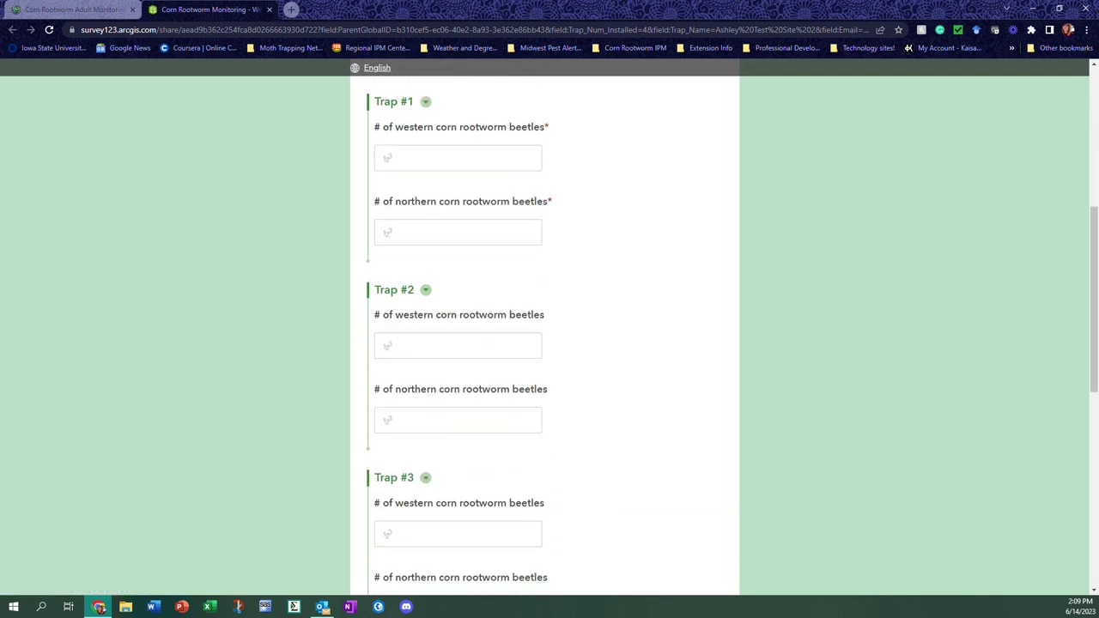
left_click(457, 158)
type("0")
left_click(457, 232)
type("0")
scroll(457, 232, "down", 2)
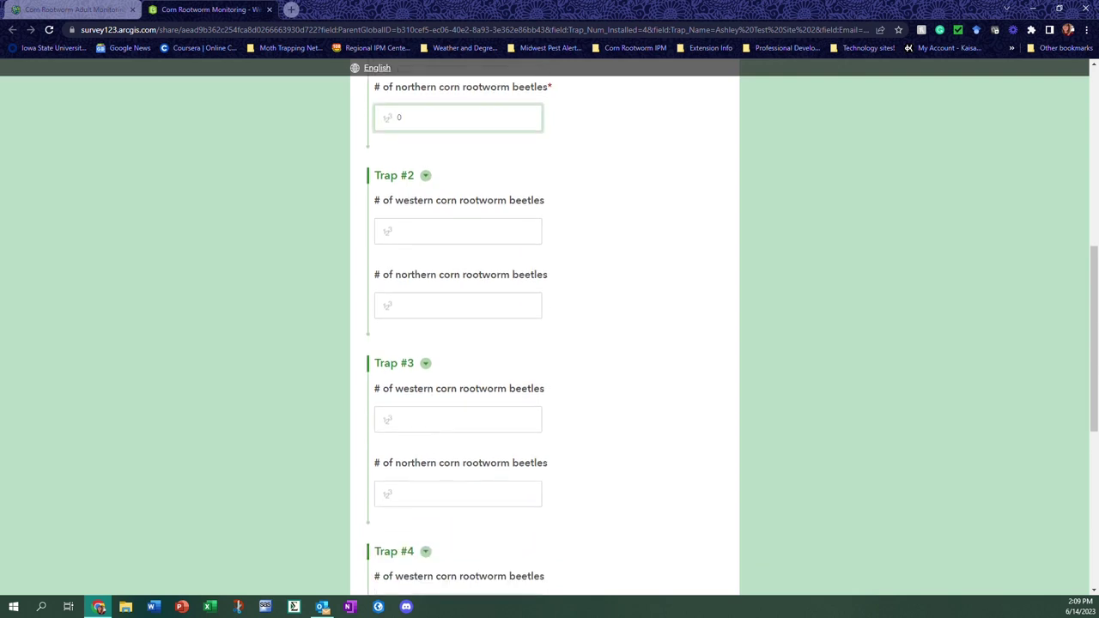
left_click(458, 231)
type("0")
scroll(458, 258, "down", 1)
left_click(457, 248)
type("0")
Enter 0 in the remaining western and northern beetle counts through Trap #4
scroll(457, 258, "down", 1)
key("Tab")
type("0")
key("Tab")
type("0")
key("Tab")
type("0")
key("Tab")
type("0")
scroll(567, 395, "down", 1)
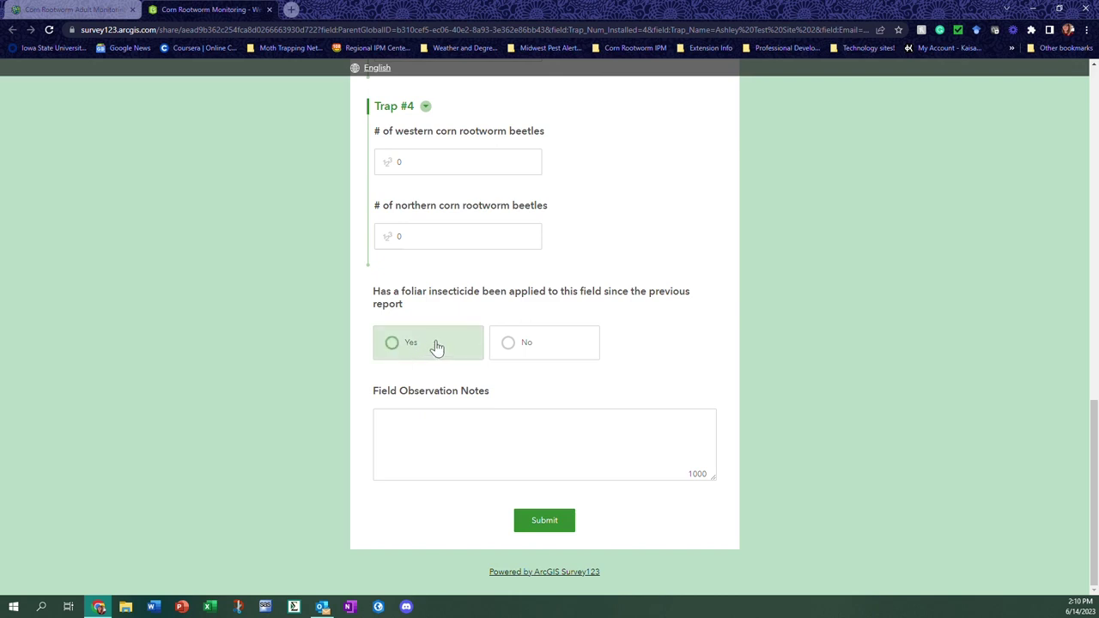
Answer Yes to foliar insecticide applied, then submit the Weekly Trap Counts survey
left_click(392, 345)
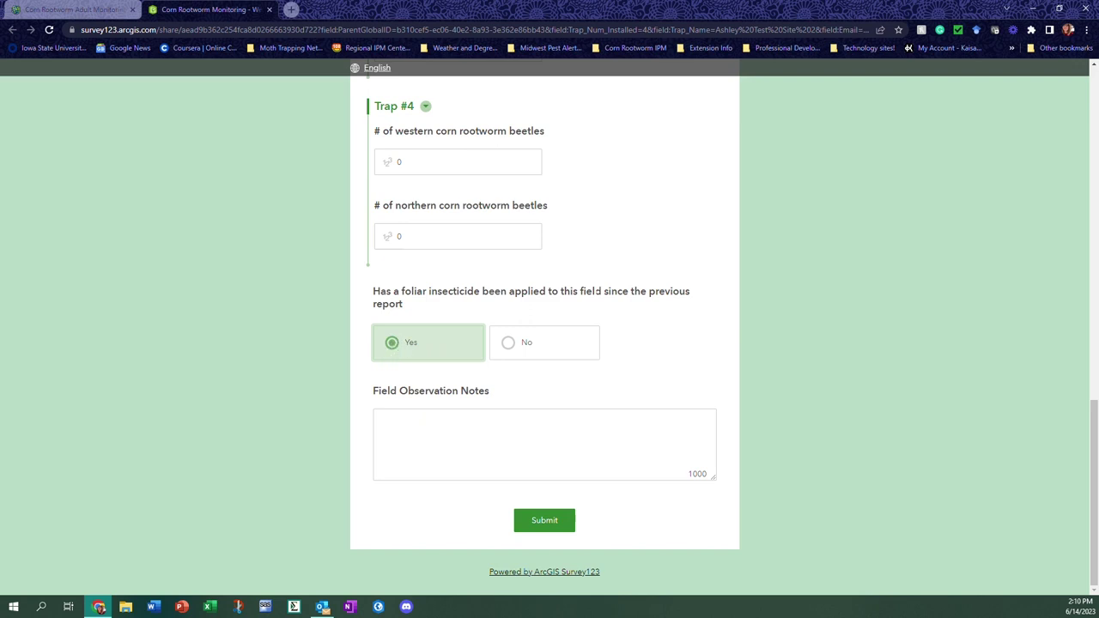
left_click(380, 419)
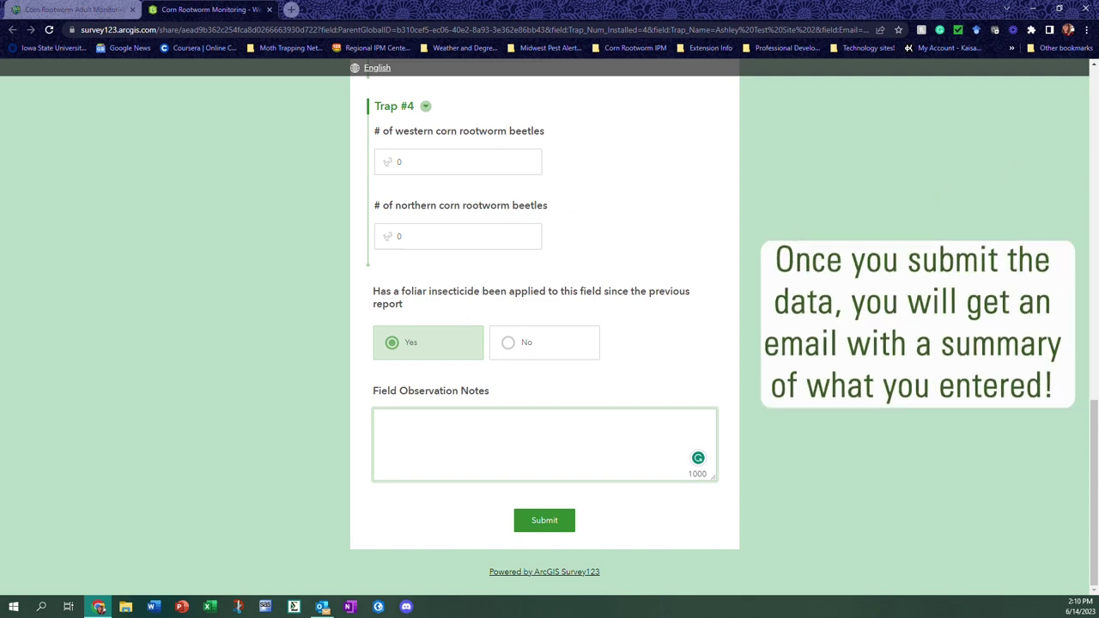
left_click(542, 525)
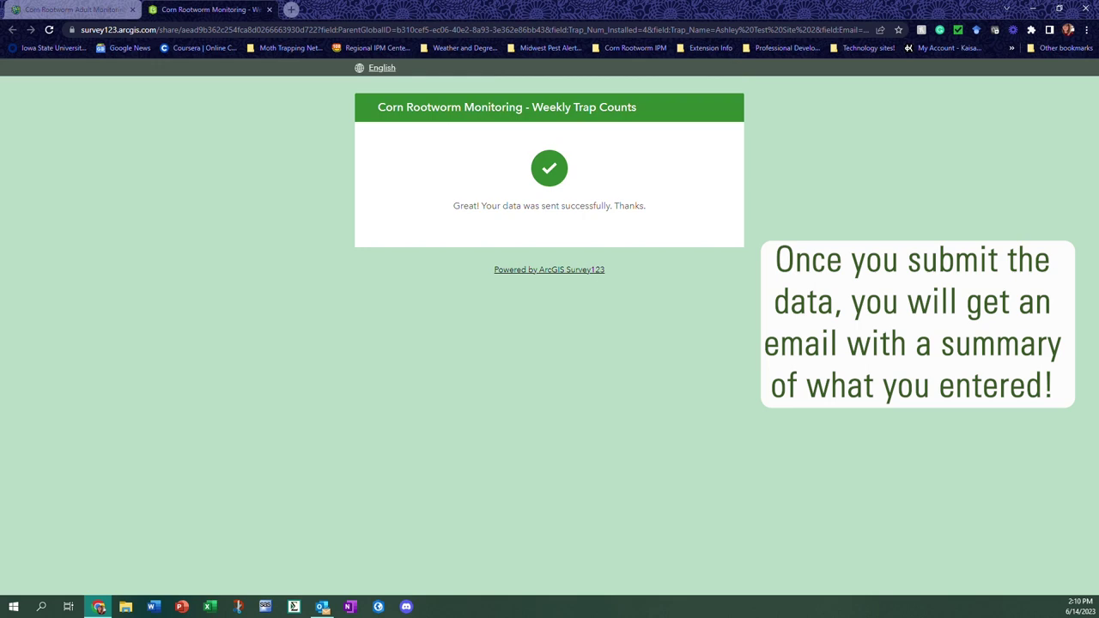
Close the Survey123 tab and dismiss the trap site's popup on the rootworm map
left_click(269, 10)
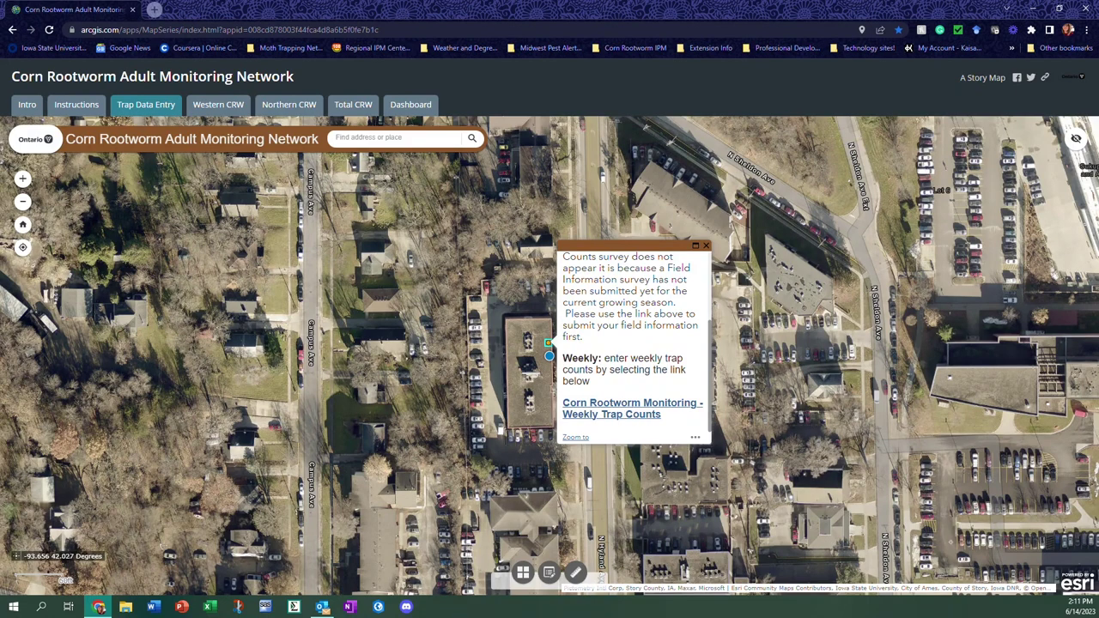
scroll(537, 395, "down", 2)
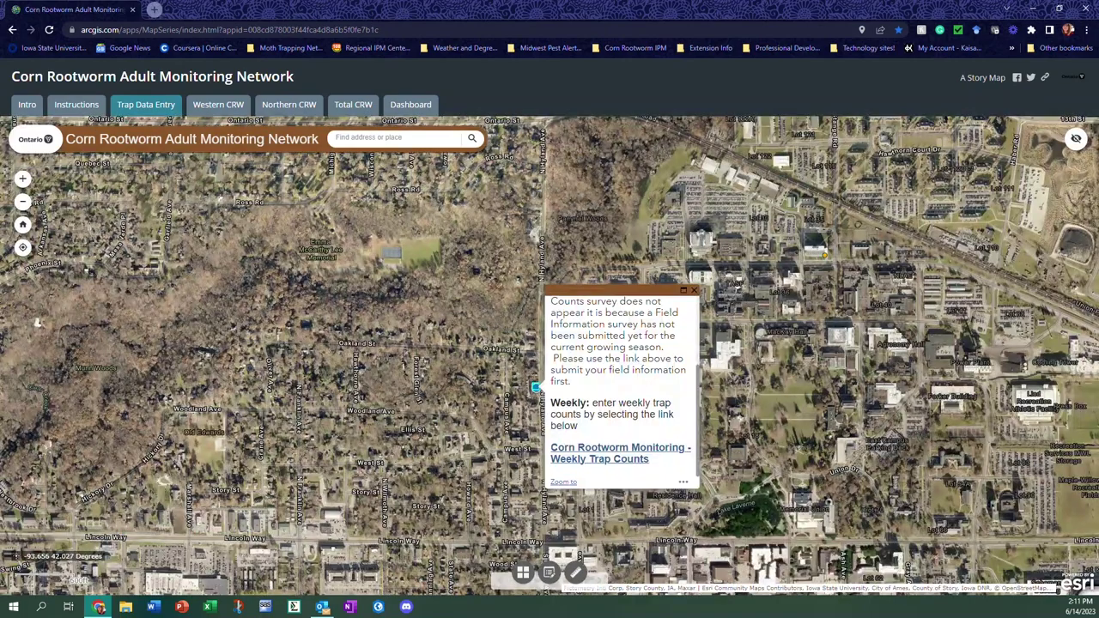
left_click(694, 290)
scroll(612, 381, "down", 3)
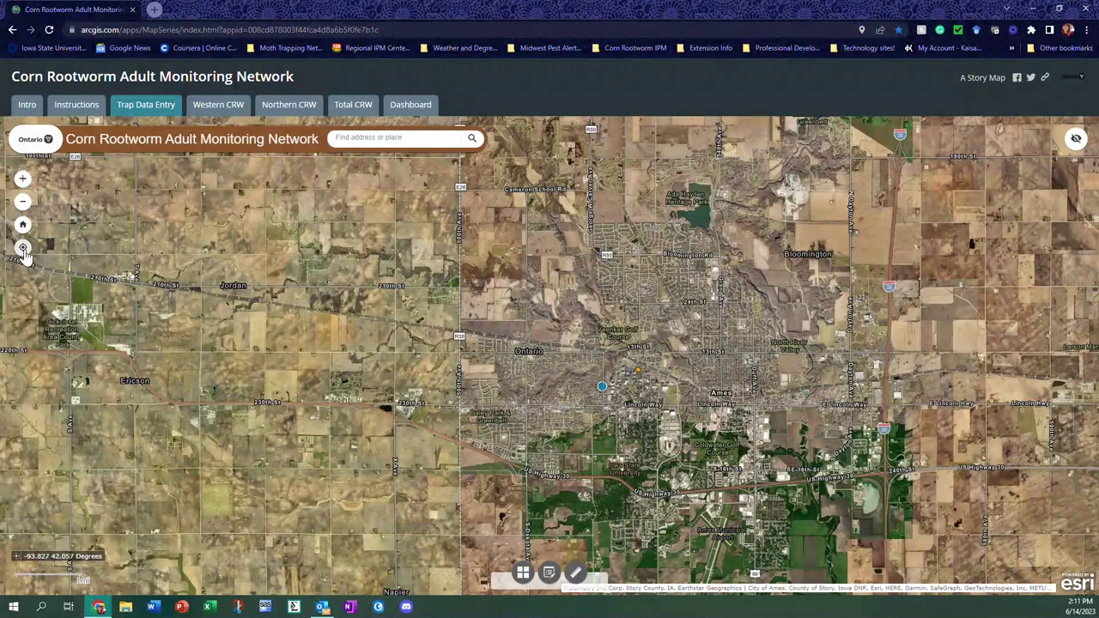
Zoom the map to the current location near Ames and reopen the trap site's popup
left_click(23, 249)
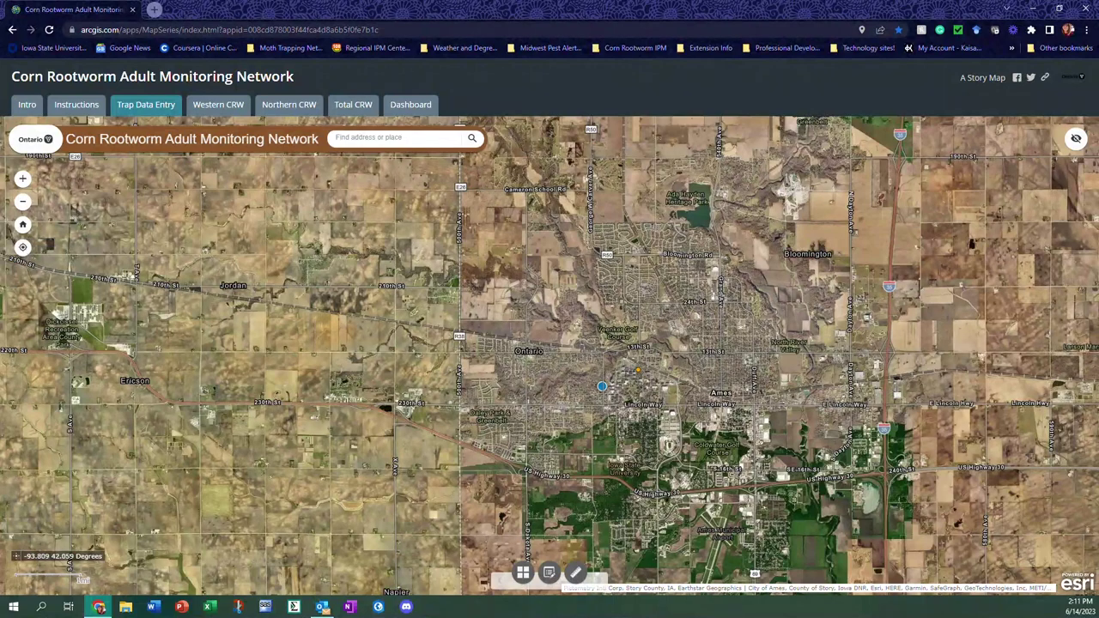
left_click(23, 249)
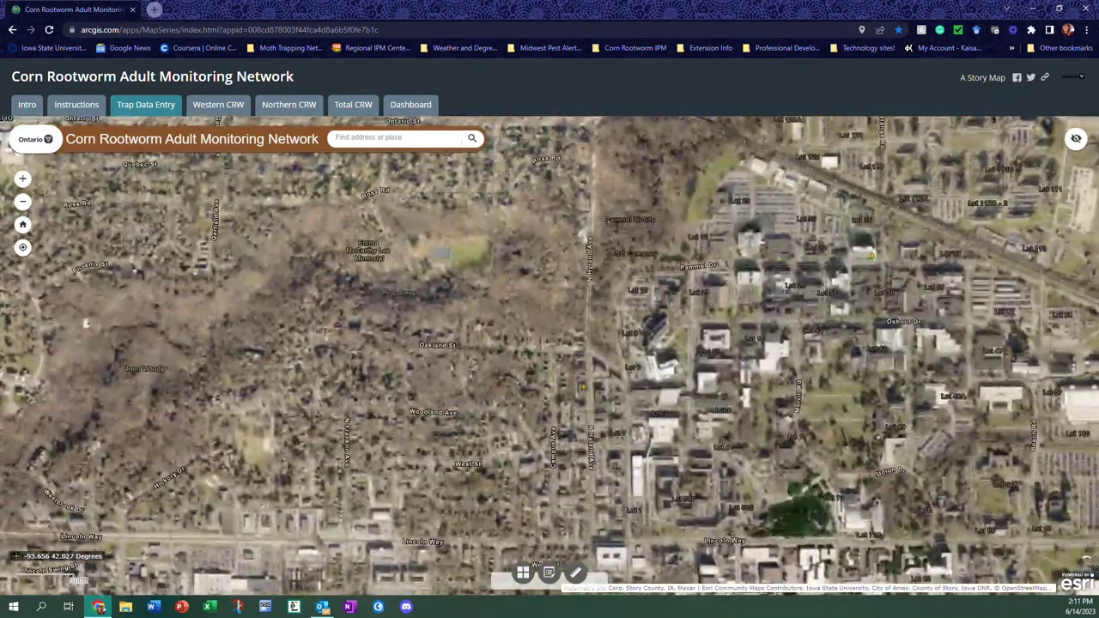
left_click(583, 387)
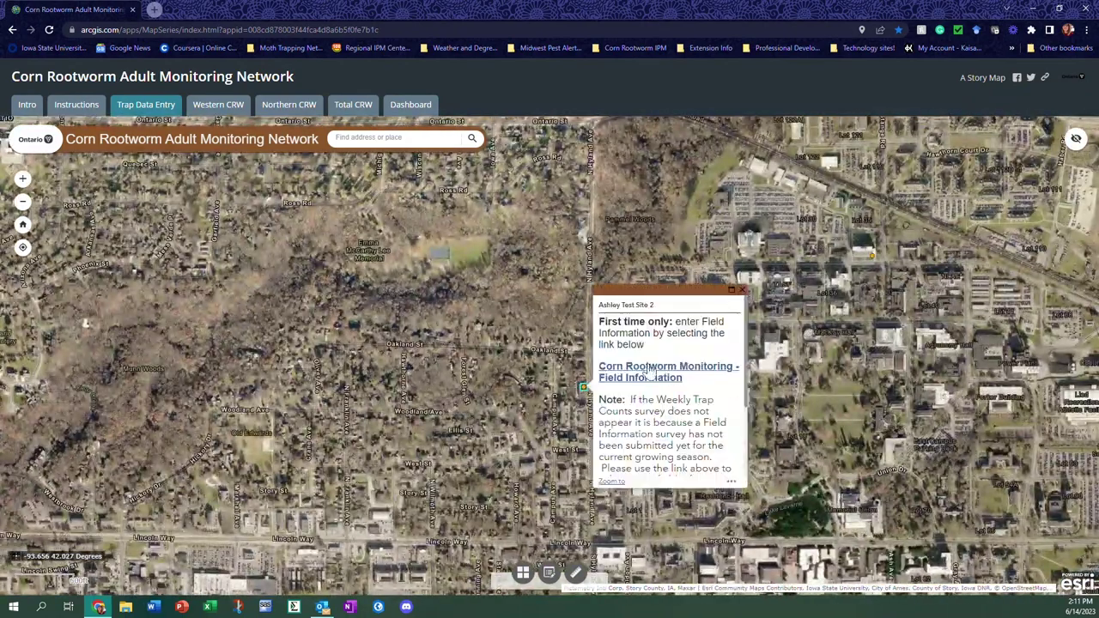
scroll(669, 386, "down", 2)
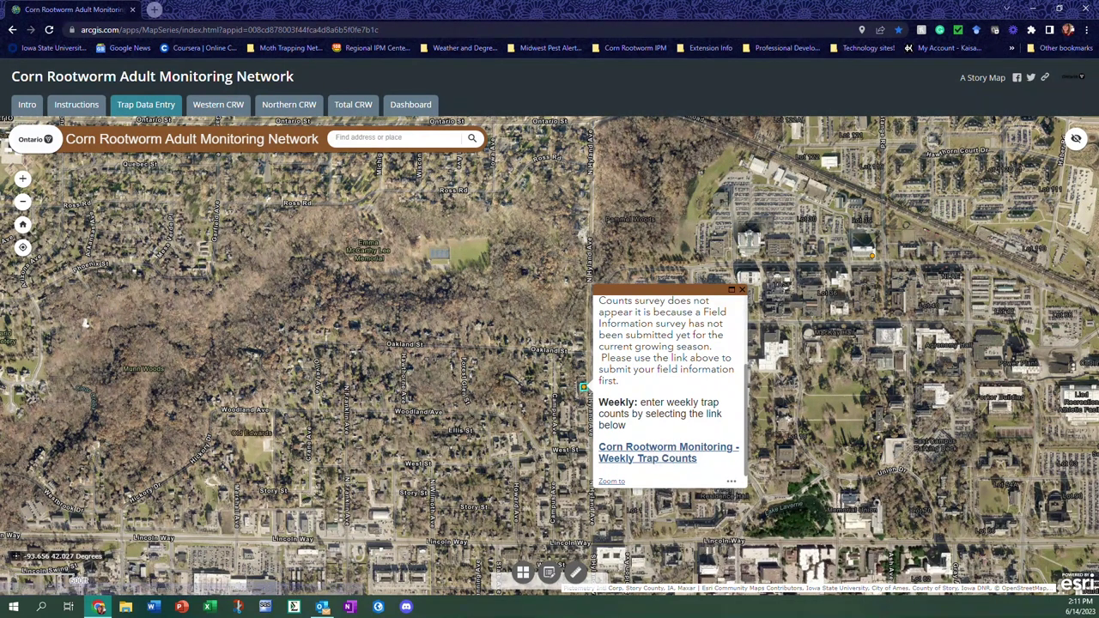
Close the test site's popup to reveal the Ames-area satellite map
left_click(742, 290)
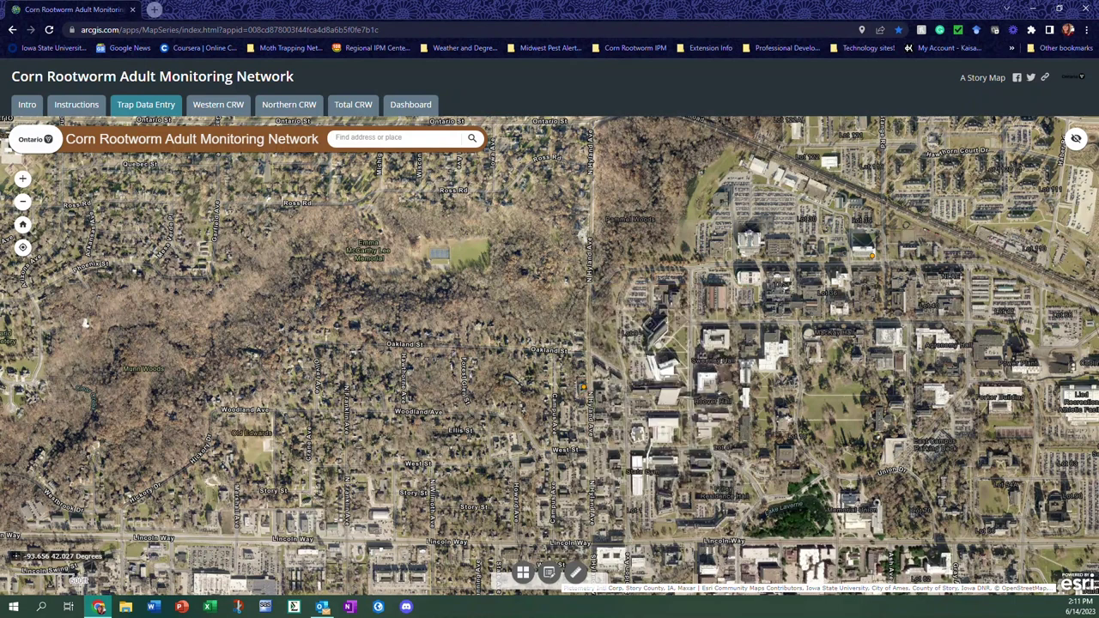